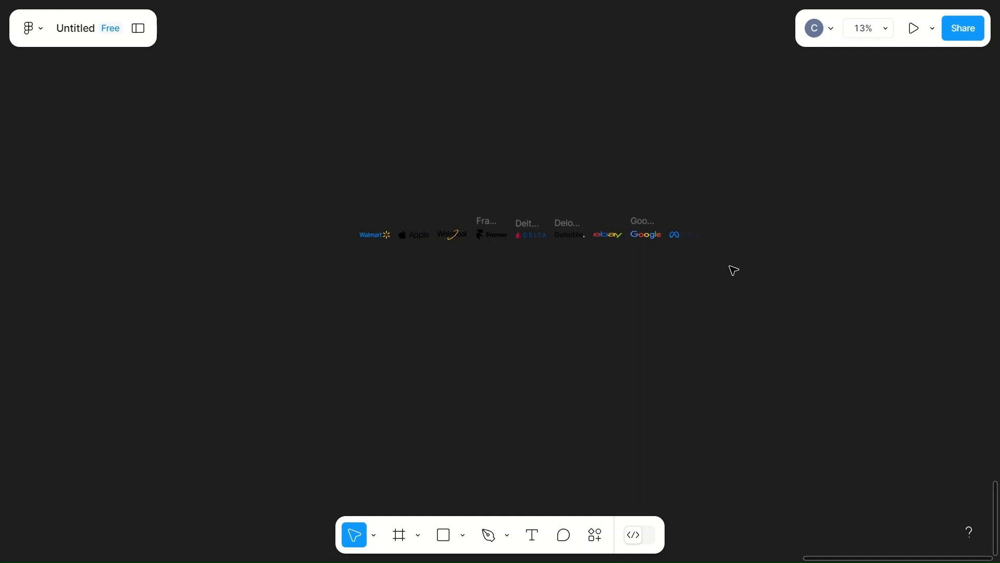
Select all nine company logos on the canvas and wrap them in one horizontal auto layout frame.
scroll(735, 271, "up", 5)
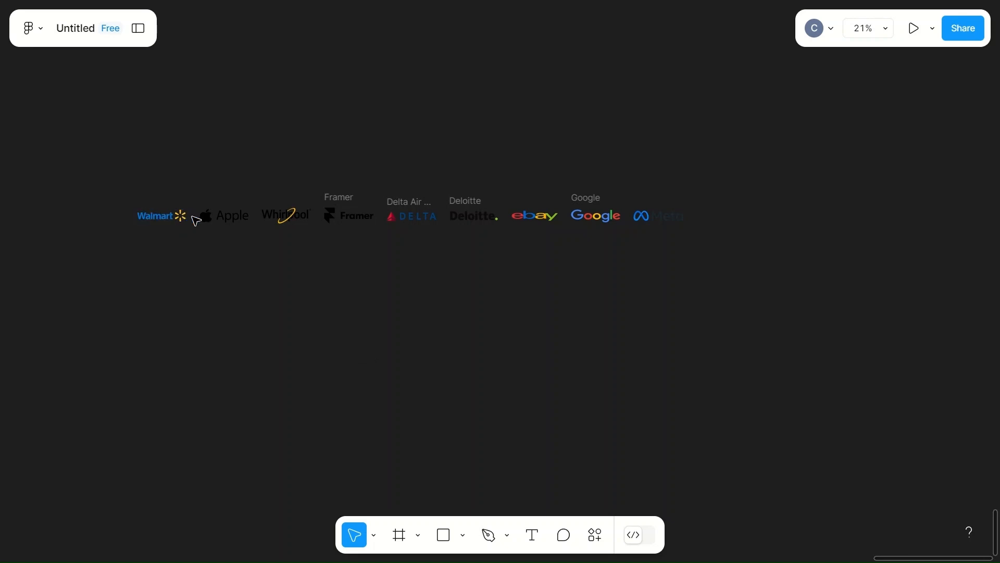
left_click_drag(112, 167, 684, 293)
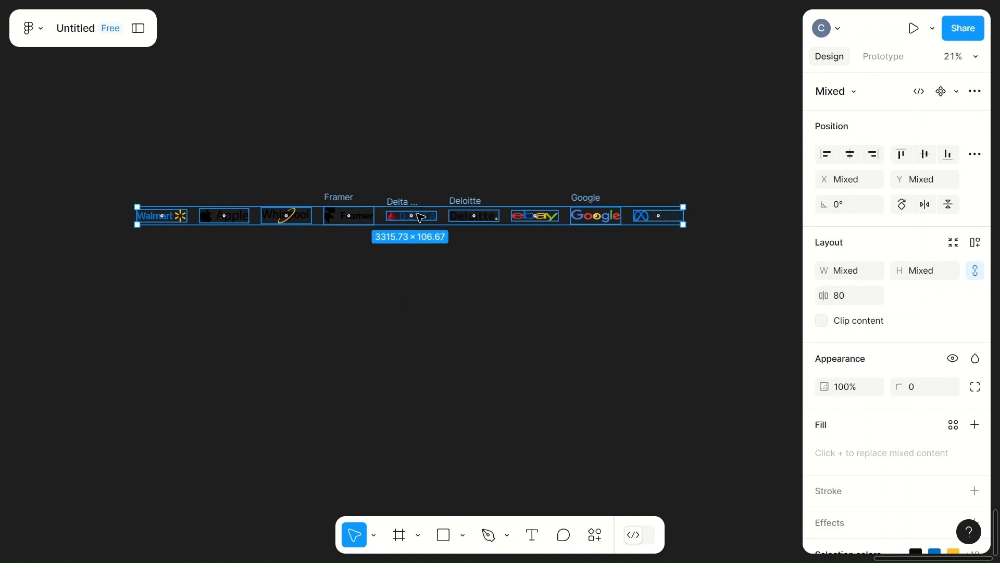
right_click(366, 217)
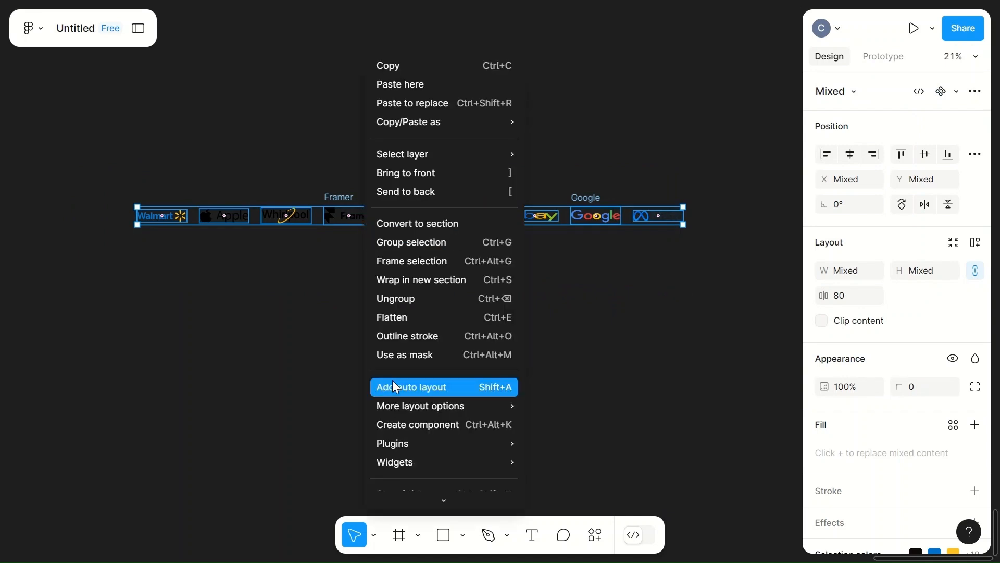
left_click(424, 387)
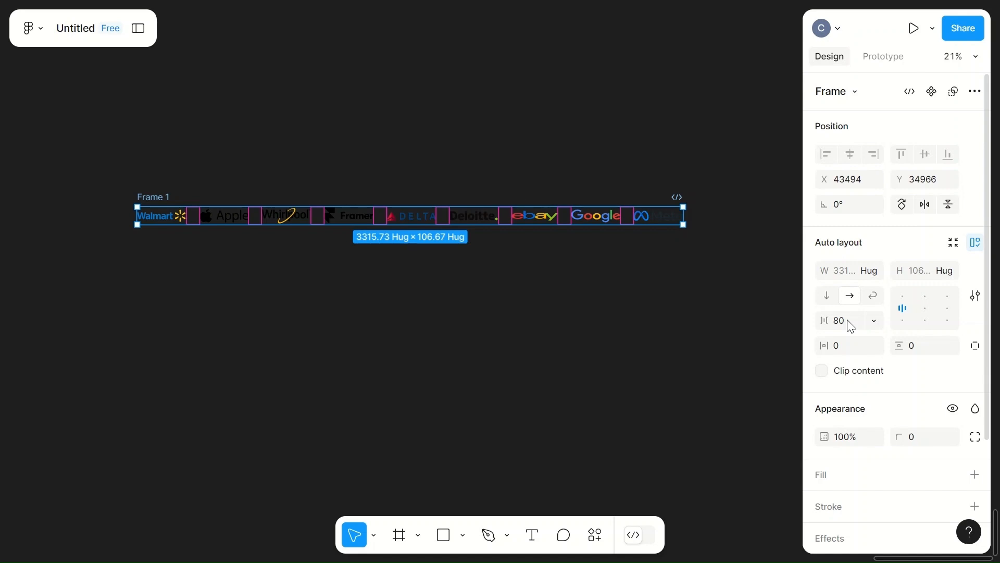
left_click(600, 380)
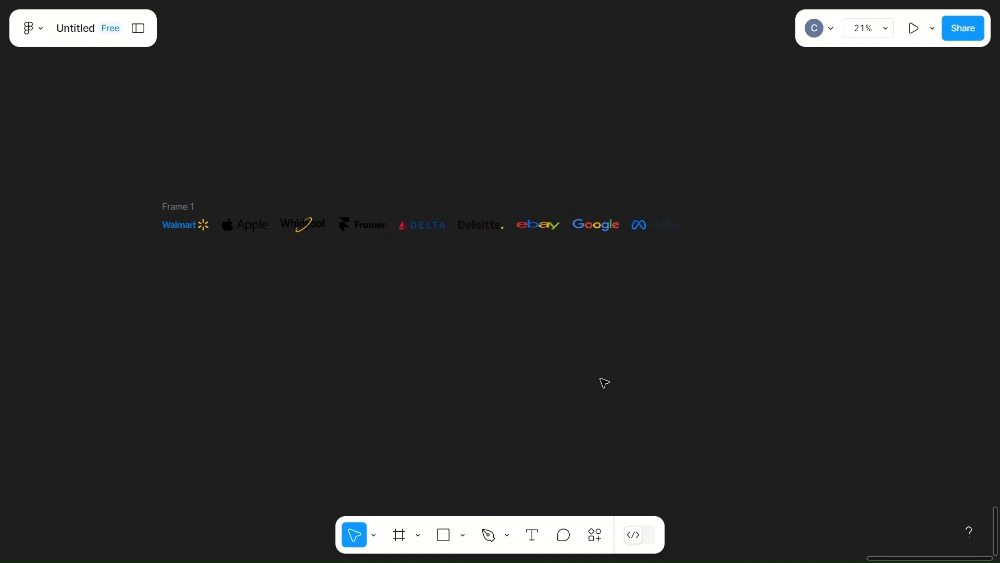
Add a MacBook Air frame (1280×832) and place it below the logo strip.
scroll(604, 383, "down", 3)
key("f")
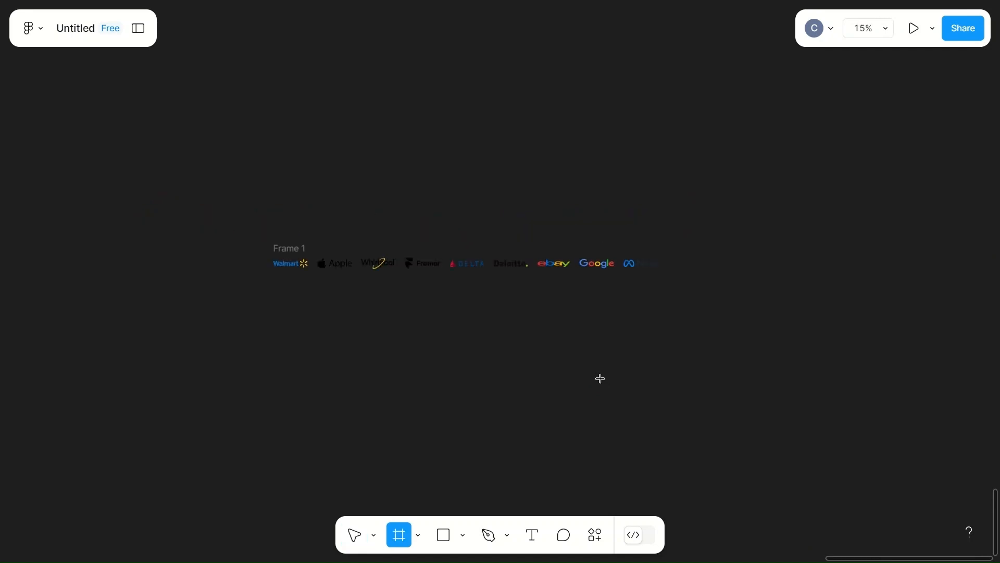
left_click(898, 202)
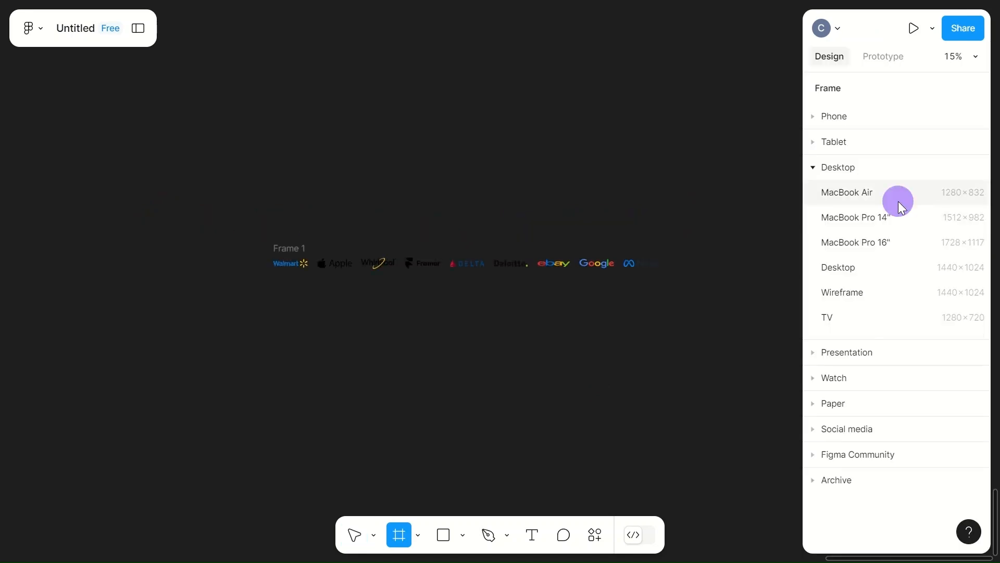
left_click(699, 315)
left_click_drag(699, 314, 386, 407)
Move the logo strip into the MacBook Air frame at X 0, Y about 497 and enable clip content on the strip.
left_click(284, 256)
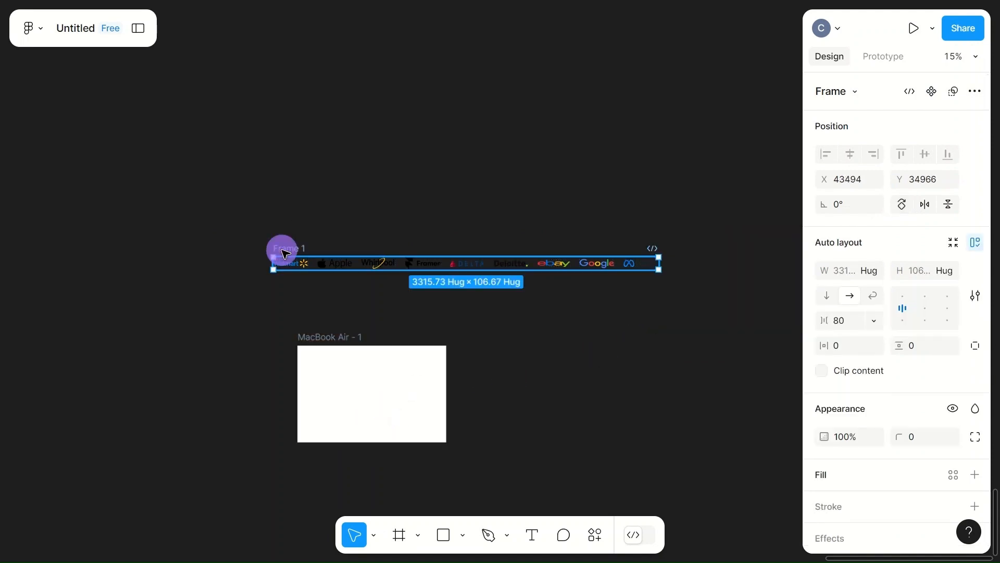
left_click_drag(286, 255, 315, 399)
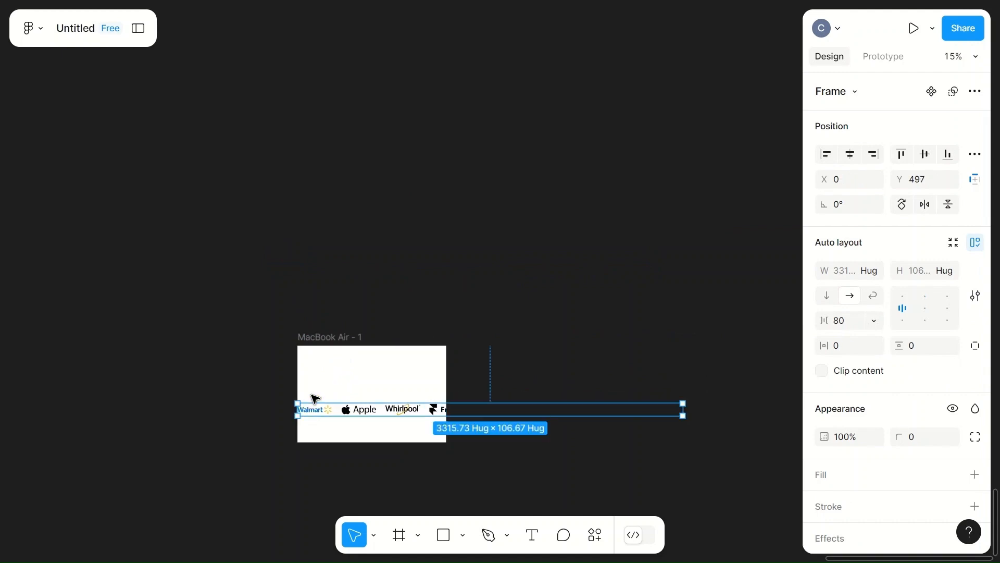
left_click(823, 373)
left_click(603, 375)
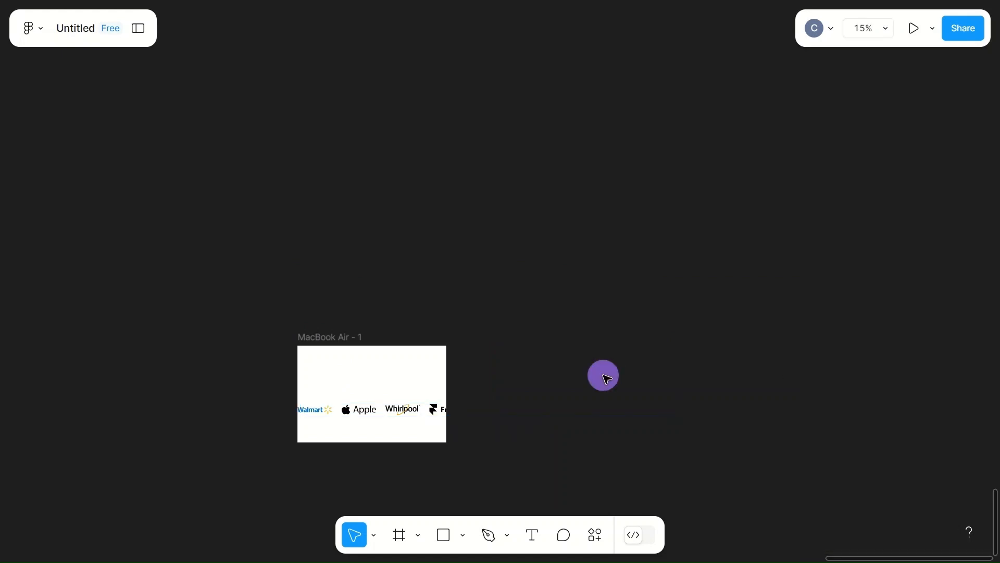
scroll(604, 377, "up", 5)
scroll(606, 379, "left", 3)
scroll(606, 379, "up", 3)
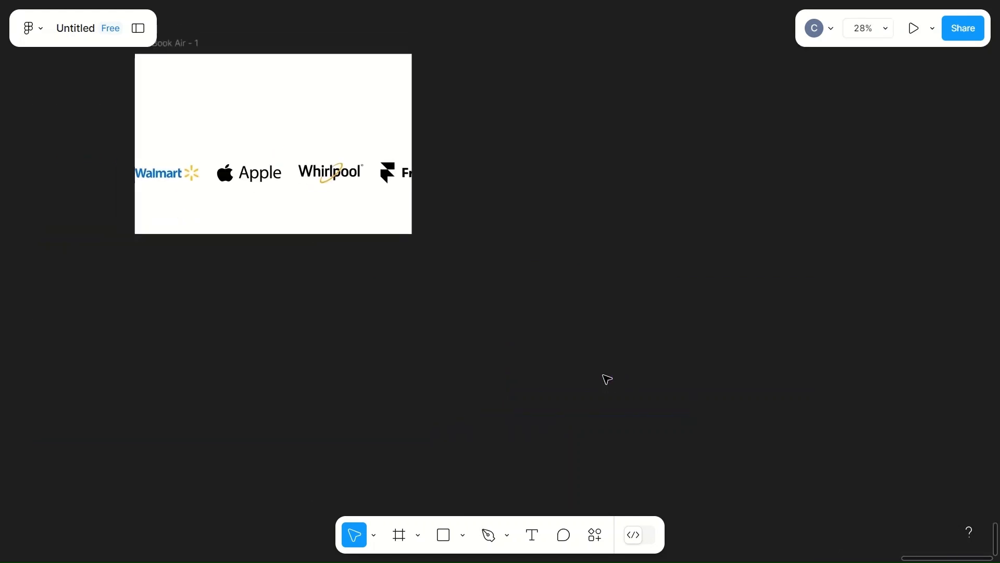
scroll(607, 379, "down", 3)
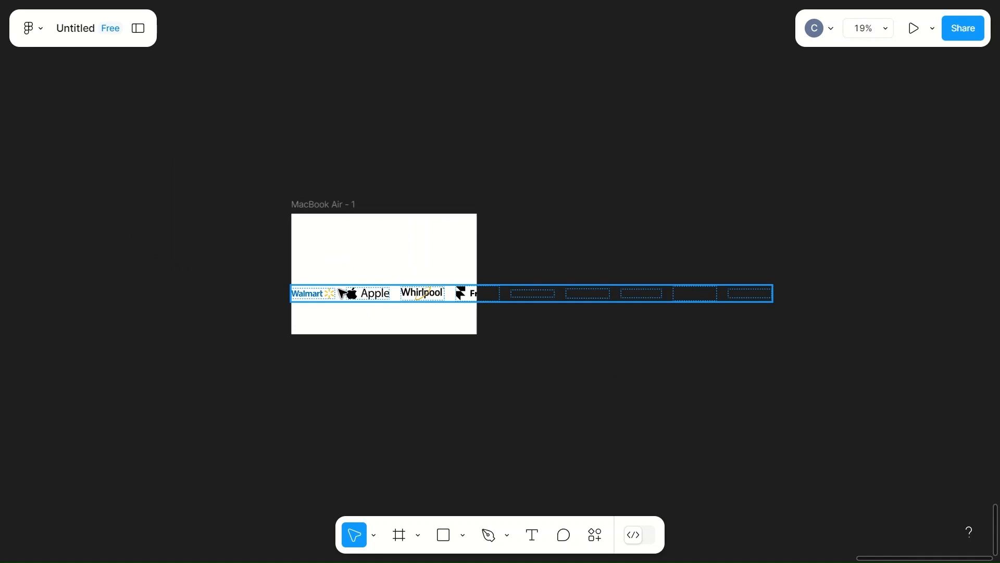
Move the logo strip out of the MacBook Air frame onto the canvas above it and disable its clip content.
left_click_drag(340, 293, 373, 118)
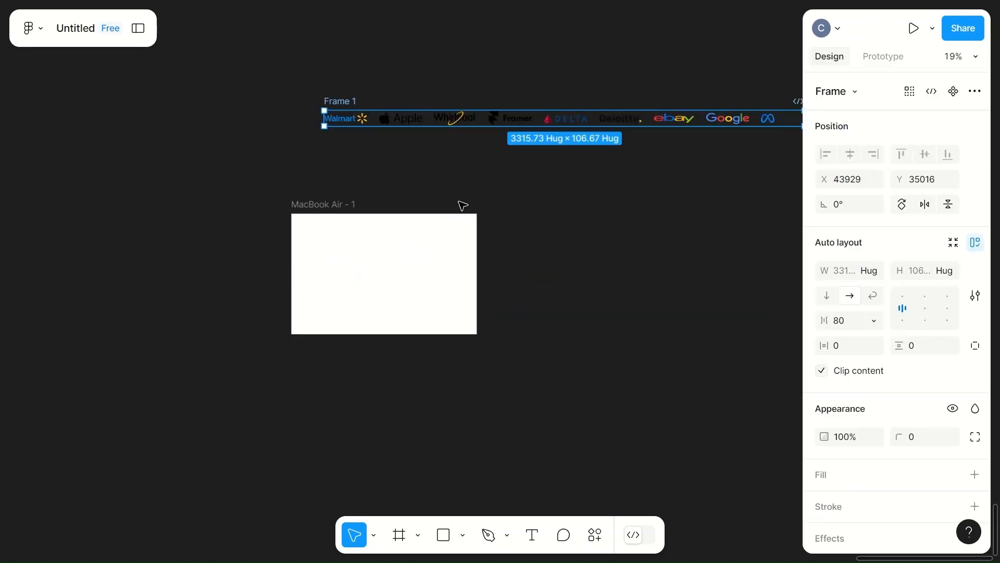
left_click(331, 99)
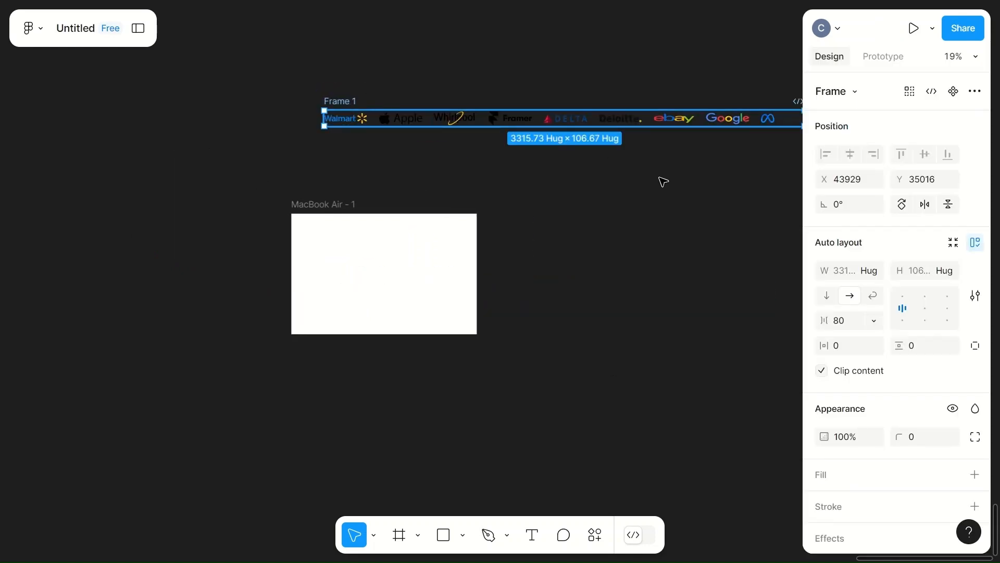
left_click(822, 370)
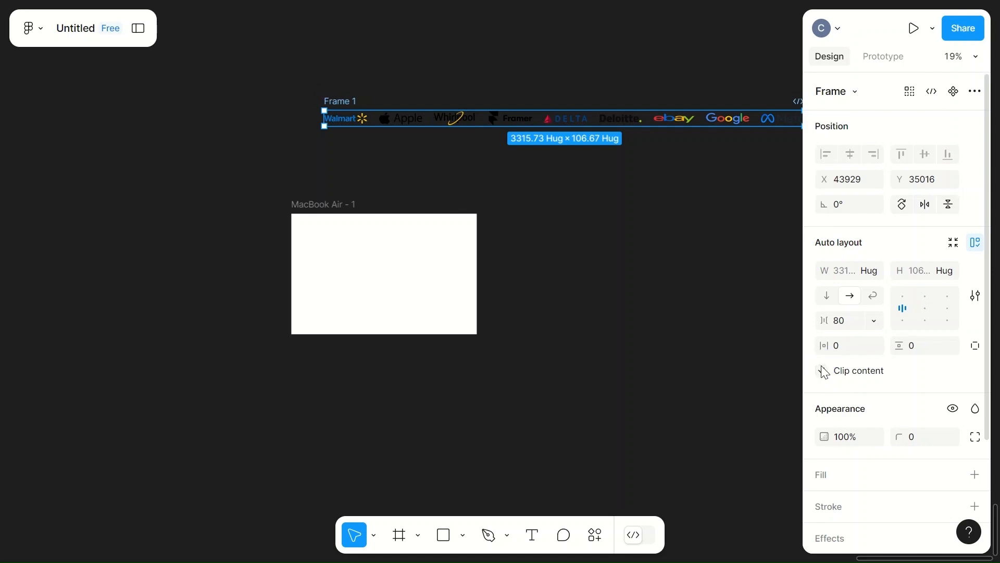
left_click(823, 371)
left_click(668, 361)
Select all the logos inside the auto layout strip and duplicate them within it.
scroll(666, 360, "right", 5)
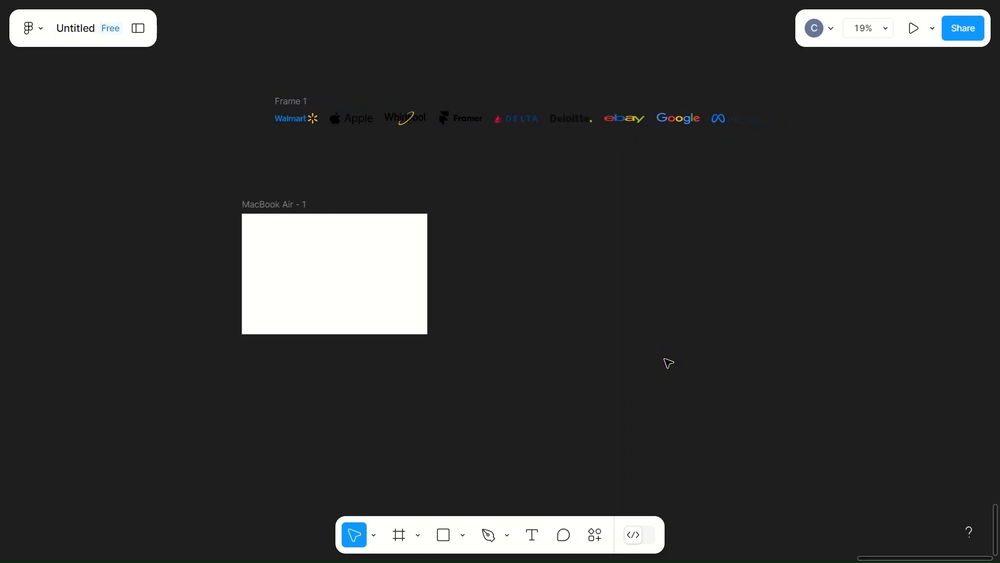
scroll(667, 361, "up", 2)
left_click(188, 178)
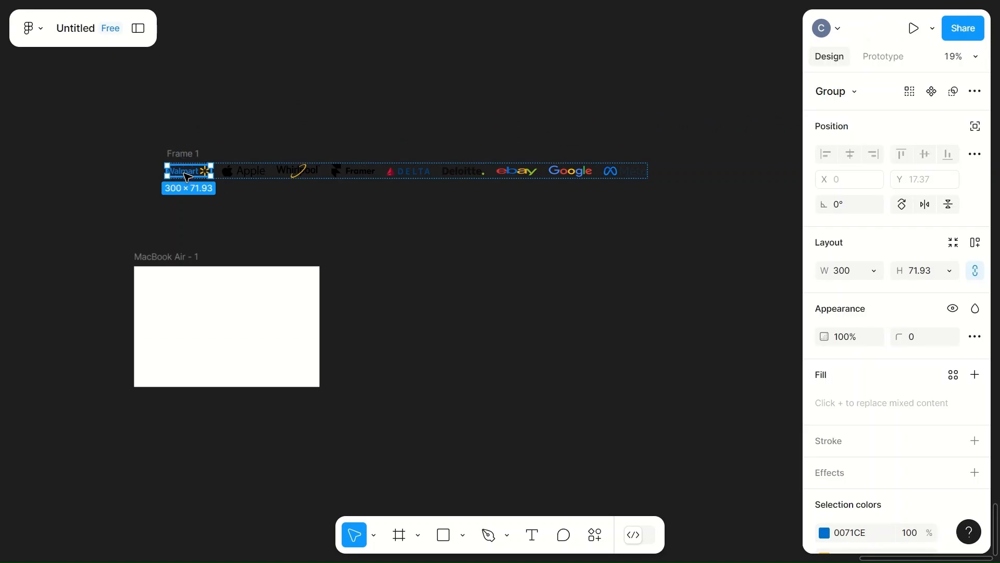
key("ctrl+a")
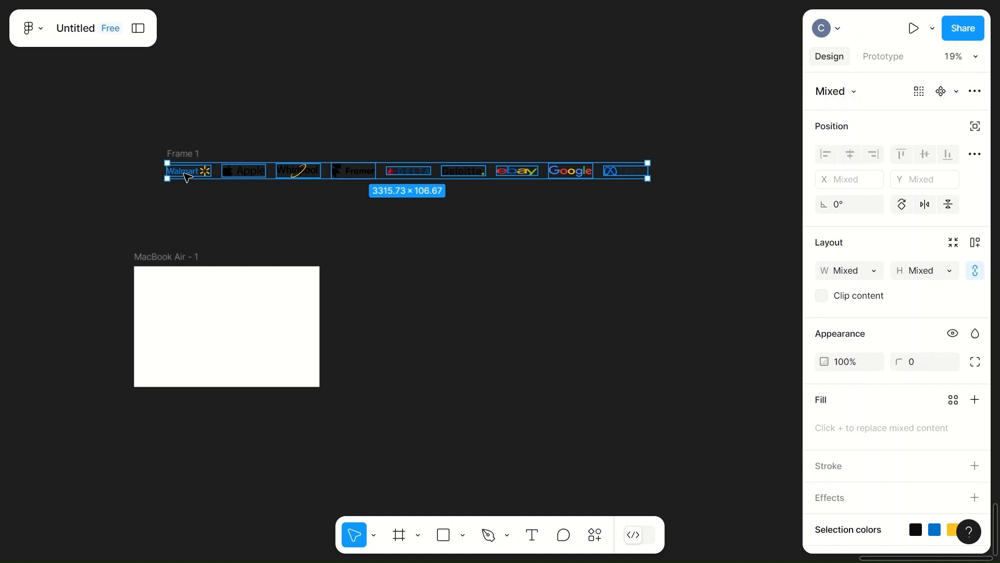
key("ctrl+d")
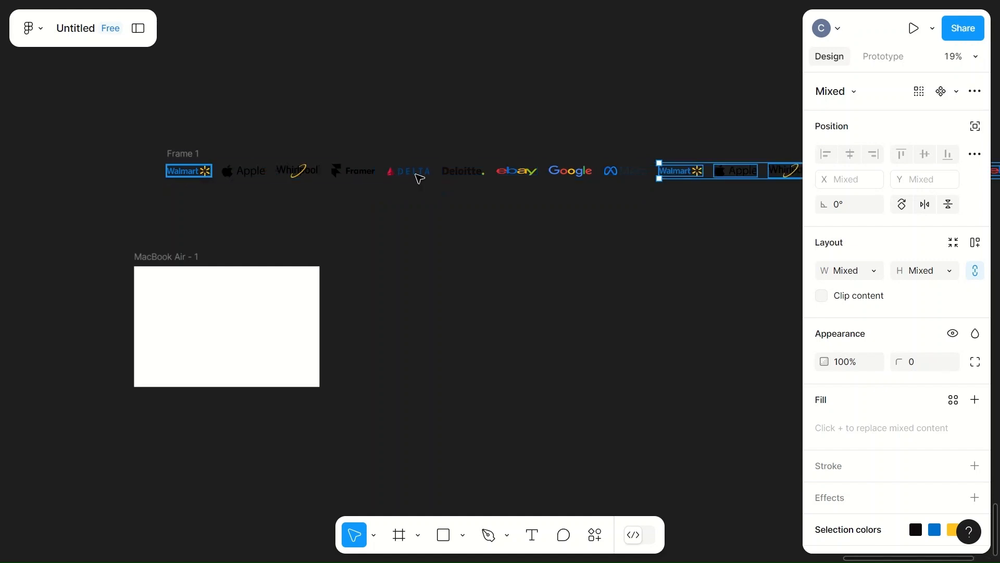
Select the doubled logo strip and wrap the whole auto layout frame in a new outer frame.
left_click(188, 154)
scroll(432, 141, "right", 3)
scroll(433, 141, "down", 5)
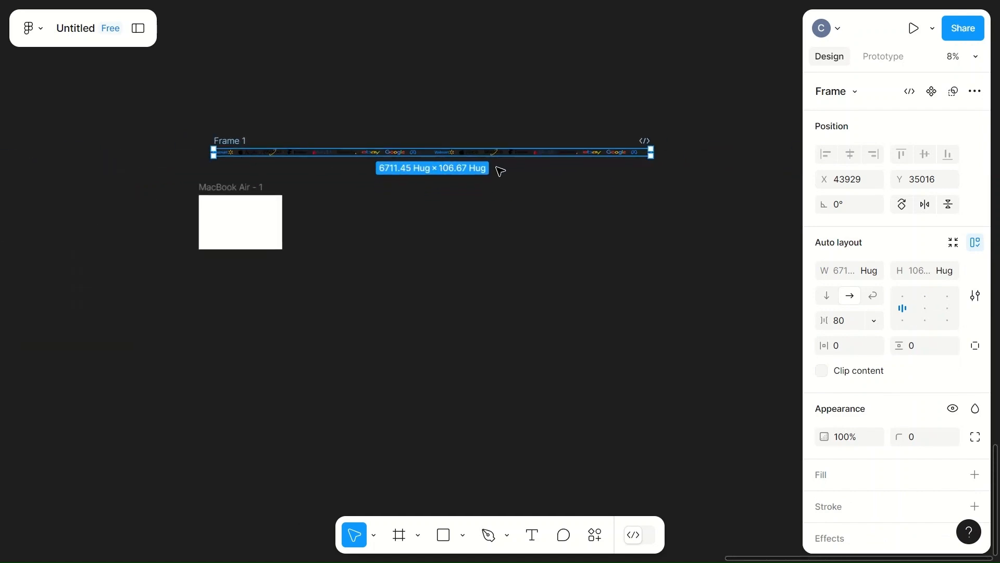
scroll(459, 104, "up", 3)
right_click(58, 175)
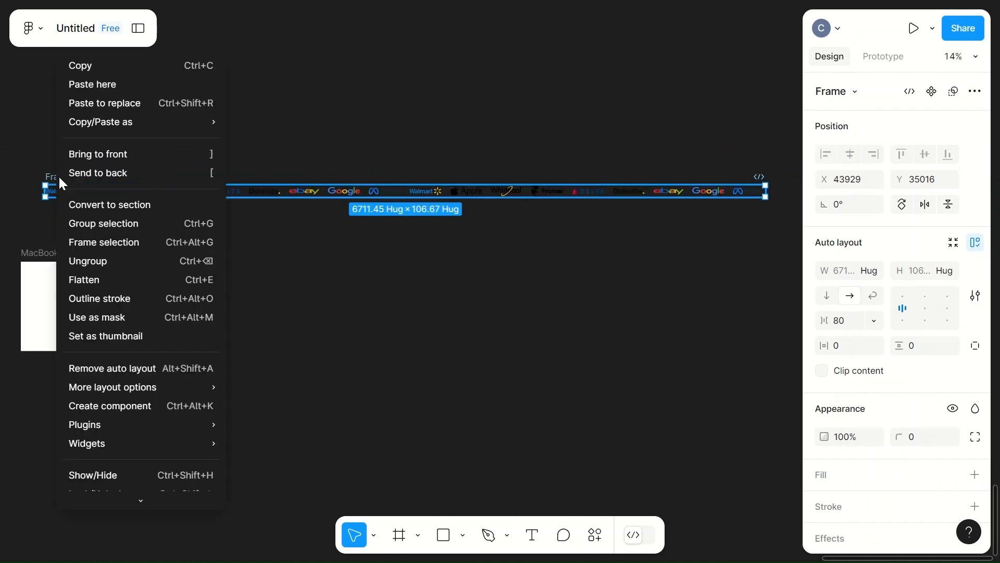
left_click(105, 242)
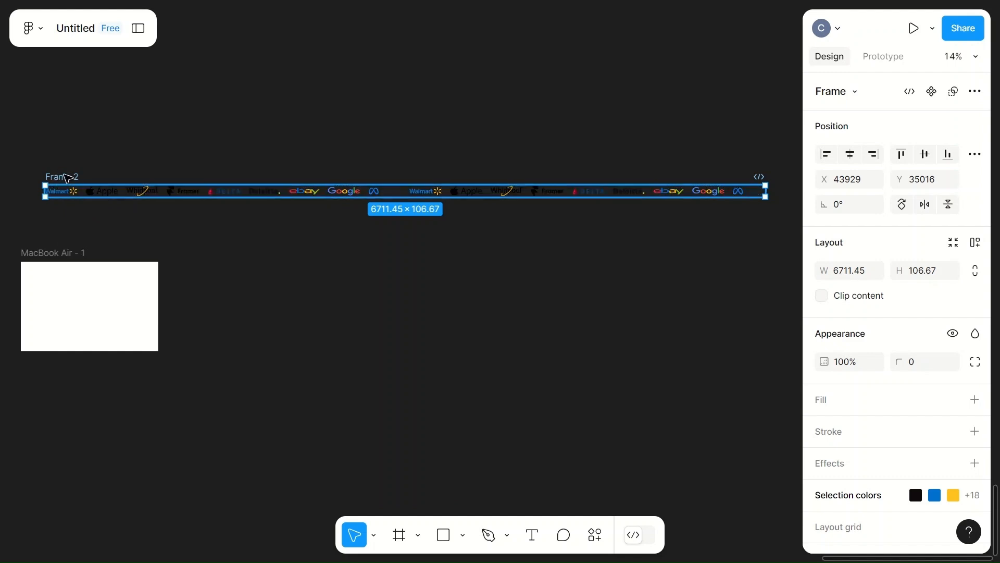
Set the outer frame's width to 1280 to match the MacBook Air frame.
left_click(836, 275)
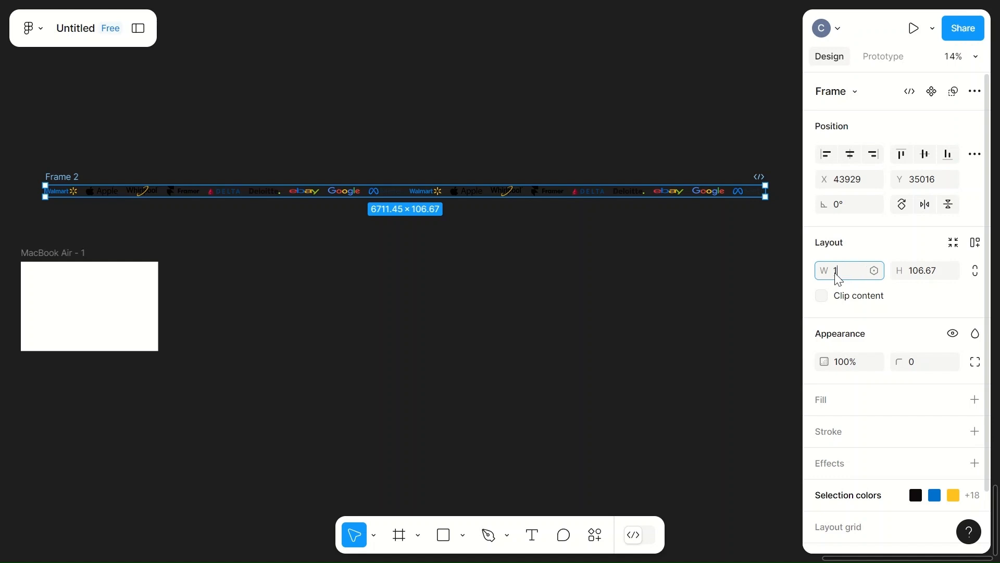
type("1280")
left_click(589, 353)
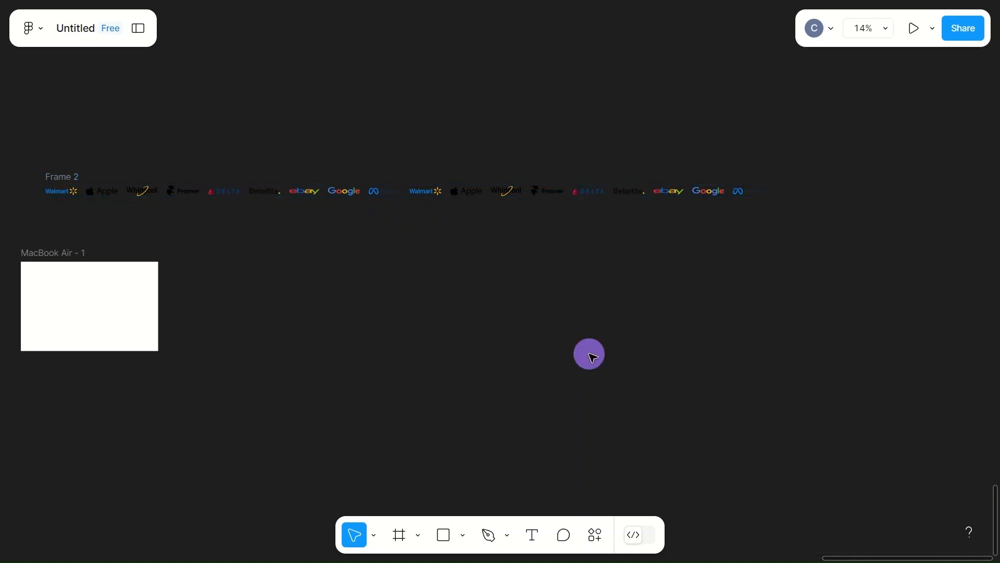
left_click(63, 176)
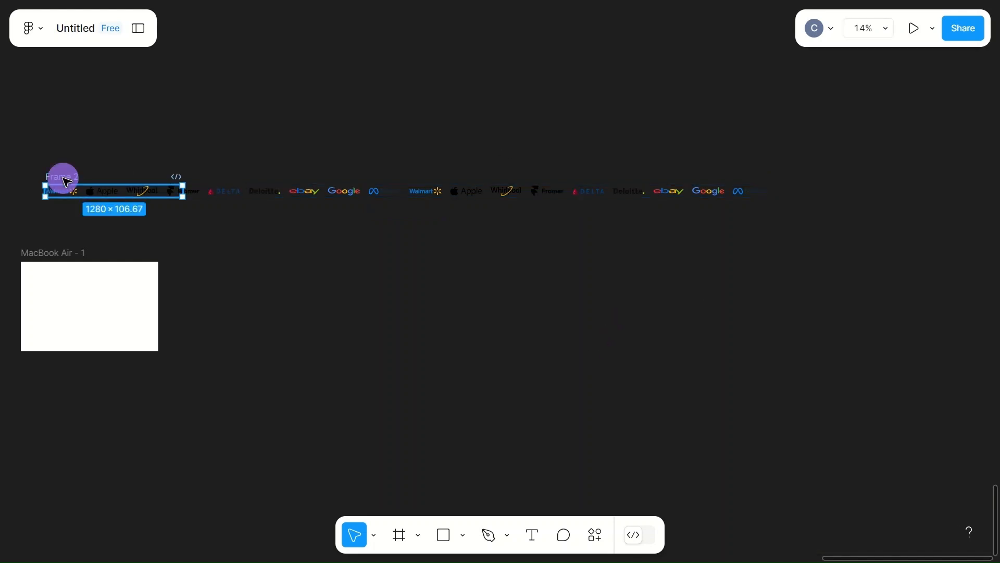
scroll(66, 181, "up", 2)
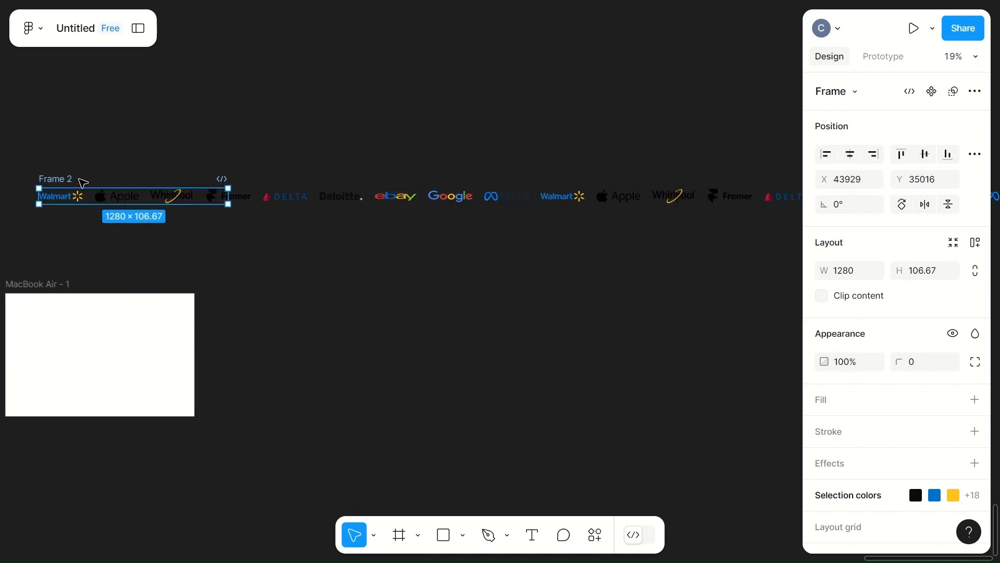
Duplicate the 1280-wide logo frame directly below the original, above the MacBook Air frame.
left_click(57, 178)
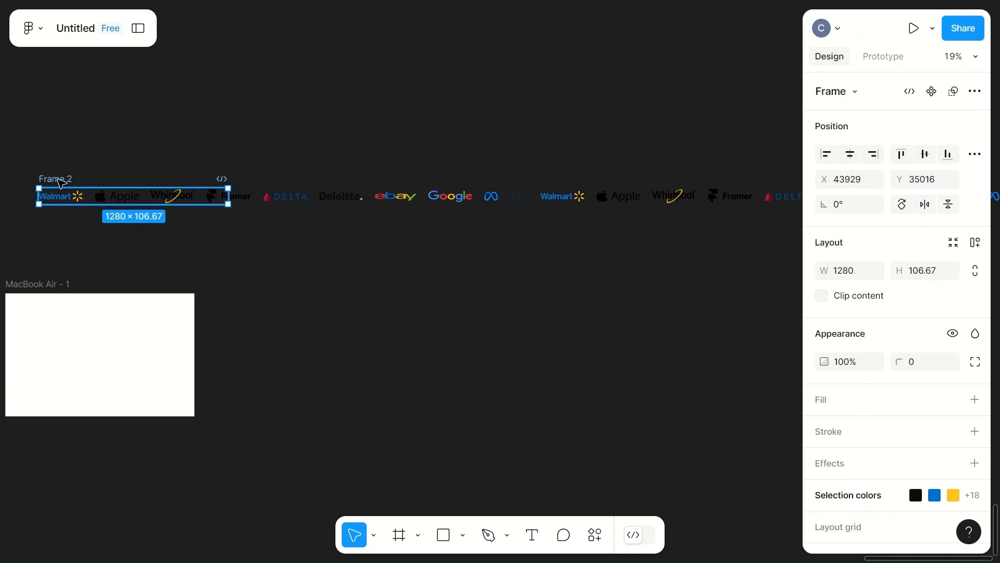
left_click_drag(57, 177, 61, 245)
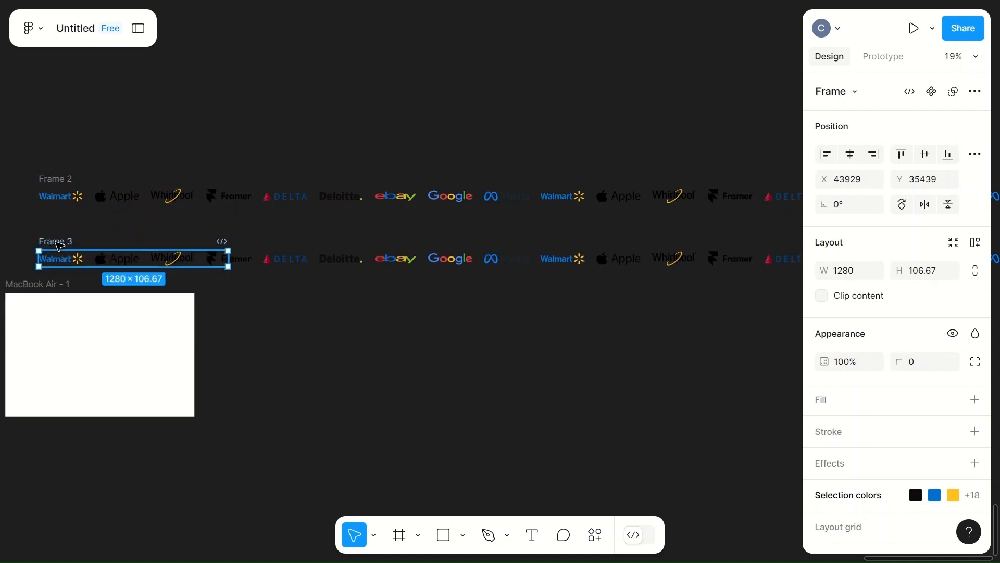
left_click(212, 128)
scroll(213, 128, "left", 5)
scroll(212, 127, "left", 2)
scroll(212, 127, "down", 3)
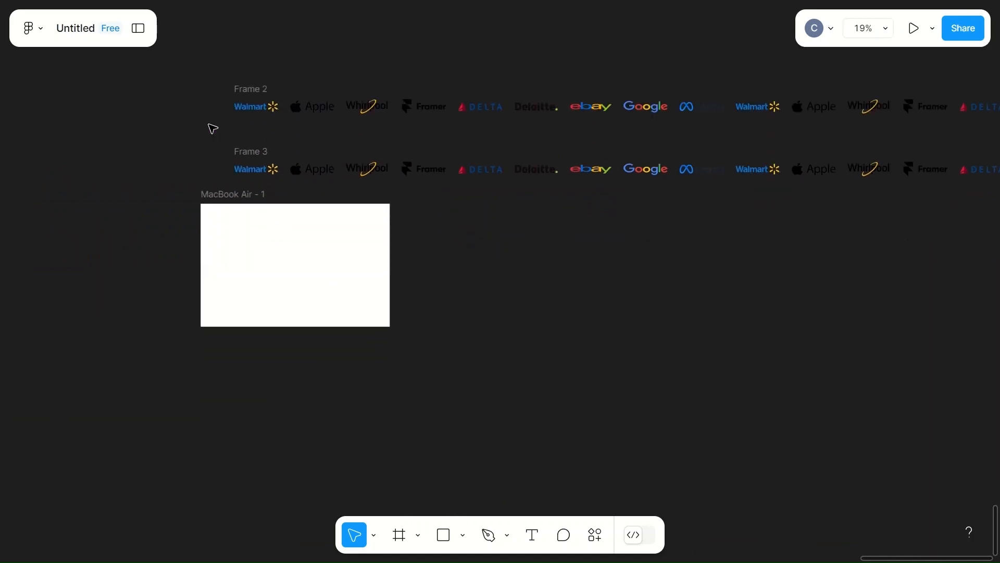
scroll(212, 126, "right", 6)
scroll(213, 128, "left", 4)
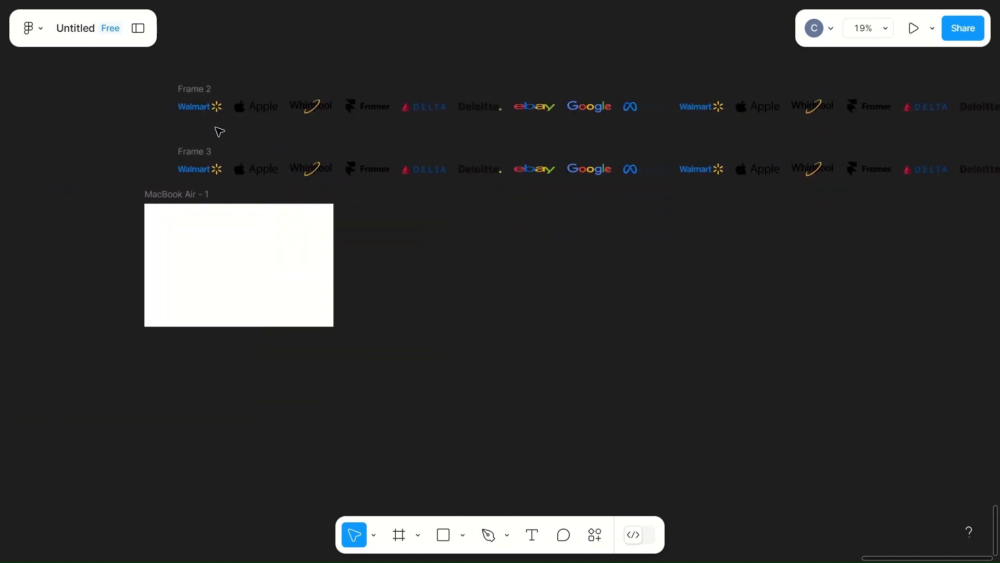
Shift the inner logo strip of Frame 3 horizontally to about X -3356, bringing its second Walmart logo near the frame's left edge.
left_click(709, 177)
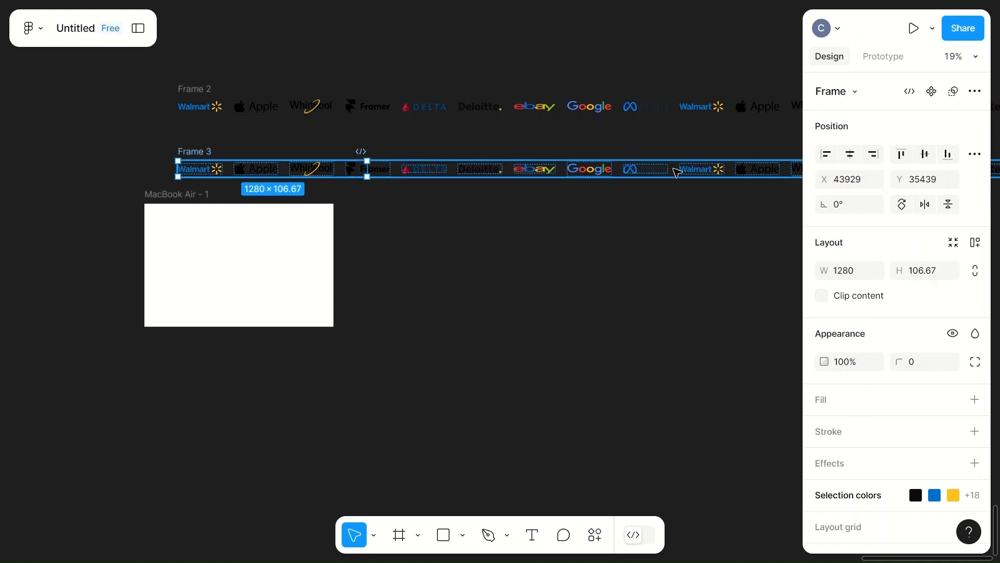
key("shift+a")
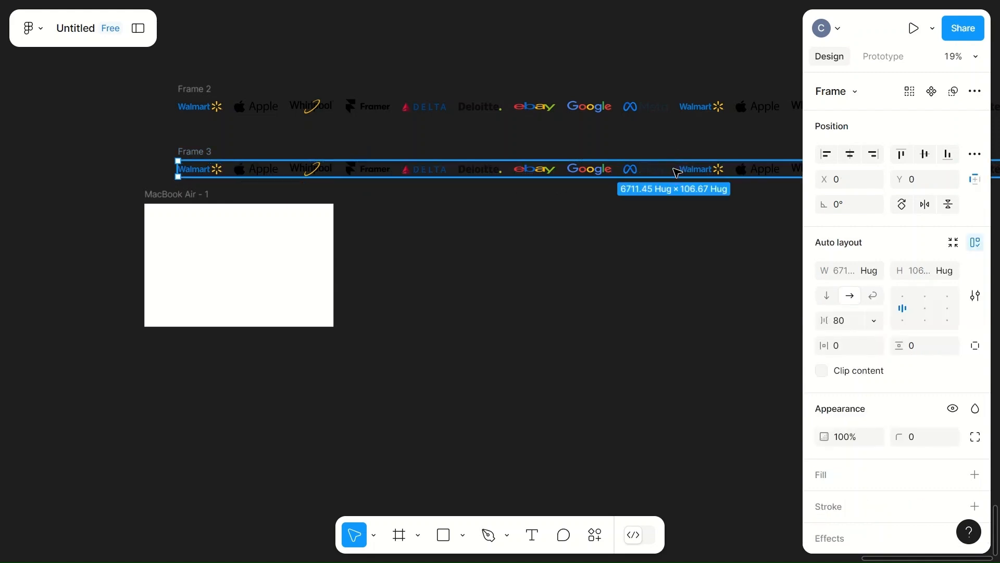
left_click_drag(677, 172, 179, 172)
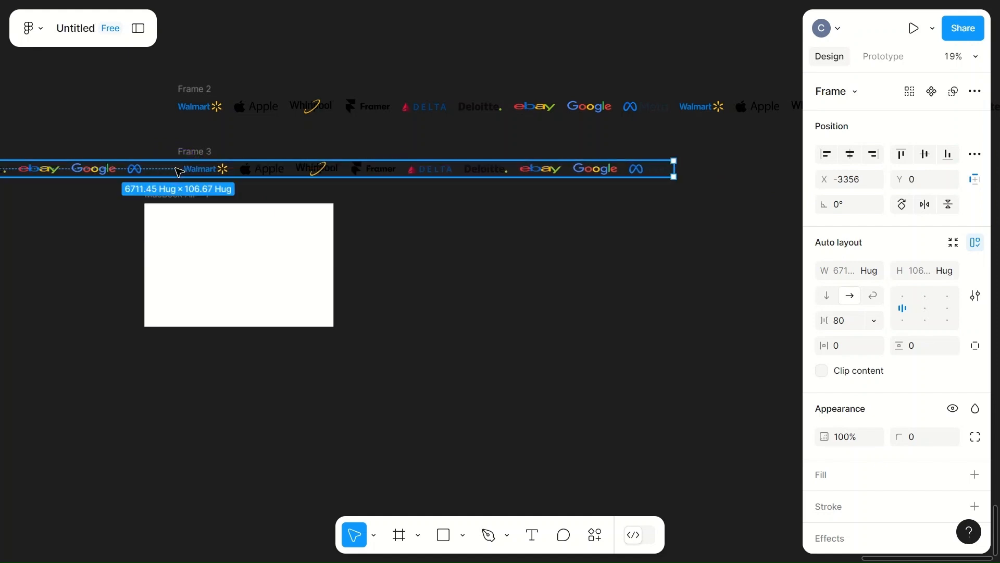
left_click(159, 126)
scroll(161, 124, "up", 5)
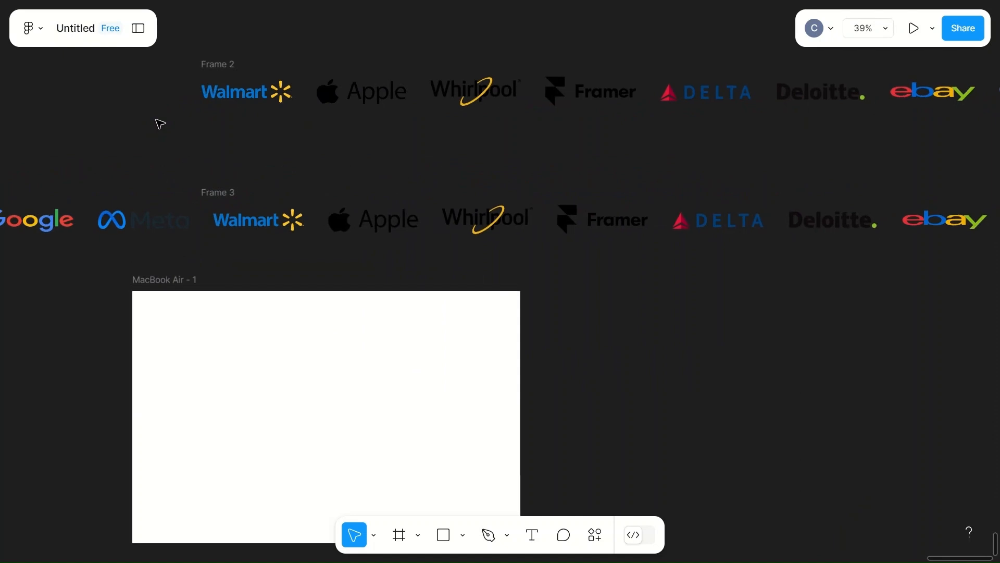
scroll(161, 124, "up", 3)
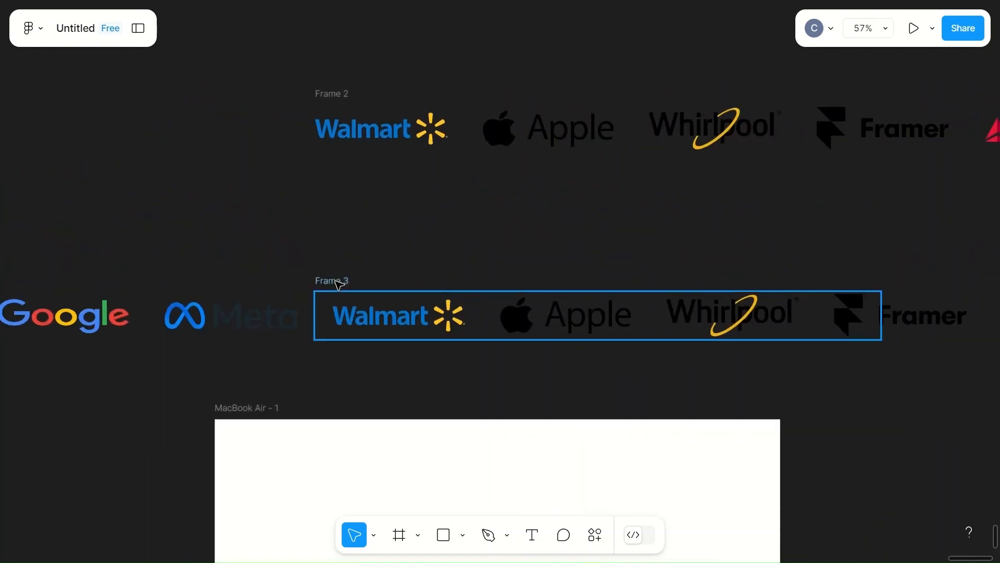
Move Frame 3 up below Frame 2, left-aligned with it, to X 43929, Y 35232.
left_click(380, 325)
left_click_drag(378, 320, 370, 321)
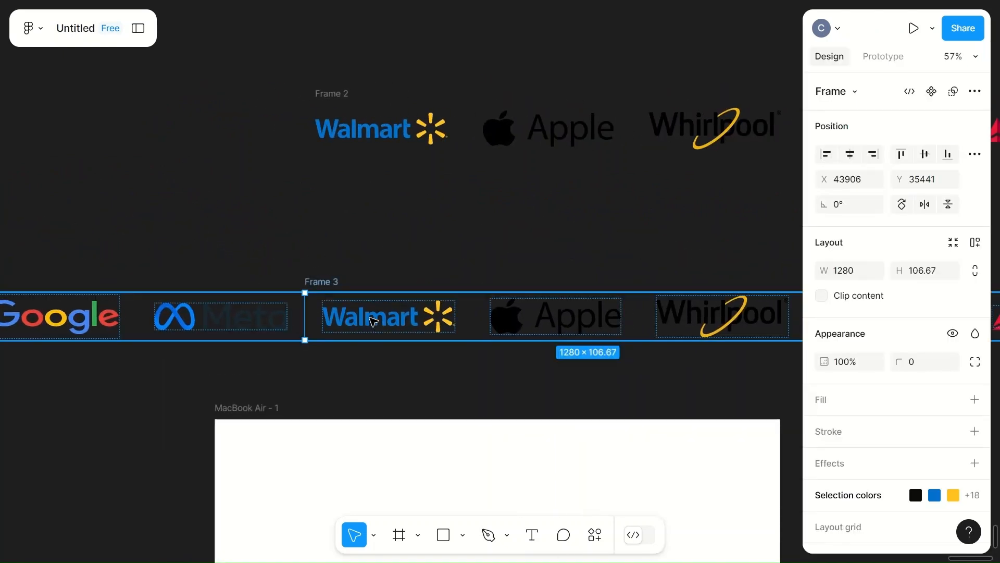
left_click_drag(323, 283, 328, 190)
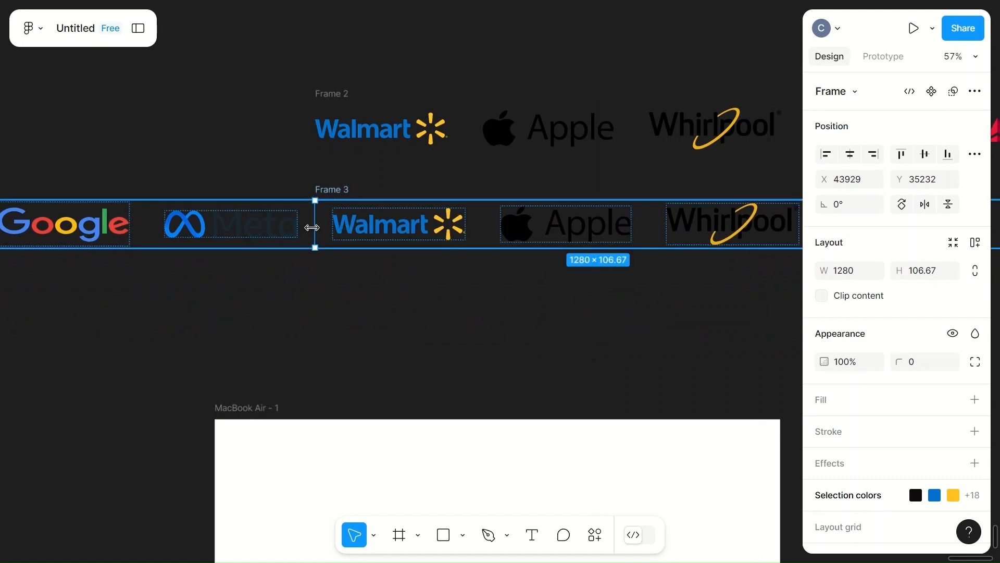
Shift the logo strip inside Frame 3 so its second Walmart logo sits flush with the frame's left edge.
key("shift+a")
left_click_drag(346, 229, 278, 161)
key("ctrl+z")
Enable Clip content on Frame 3 and Frame 2 to hide the logos outside both frames.
left_click(822, 296)
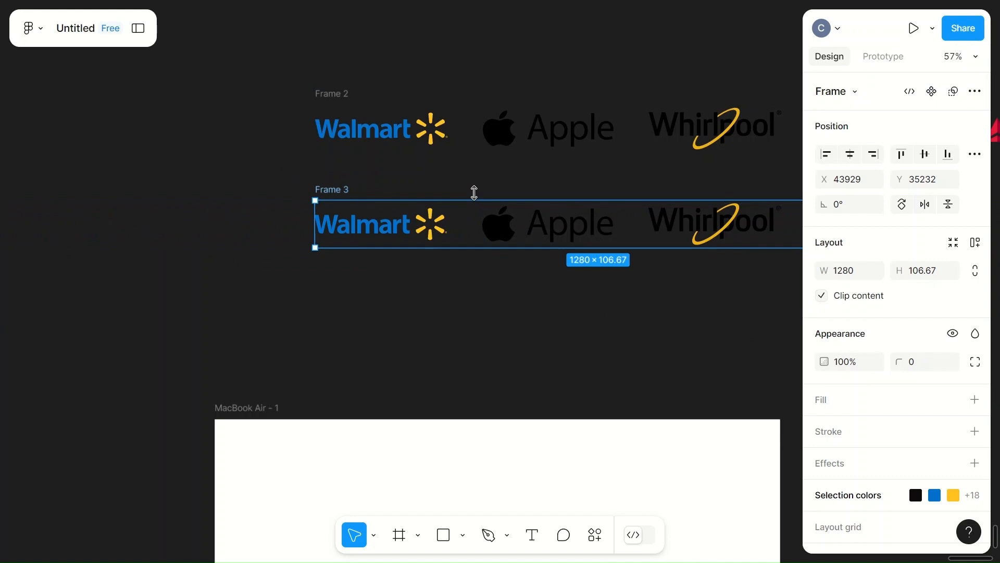
left_click(473, 130)
left_click(822, 296)
Move Frame 3 up close beneath Frame 2, to Y 35147, keeping their left edges aligned.
left_click_drag(329, 190, 331, 160)
left_click(518, 89)
scroll(511, 87, "down", 5)
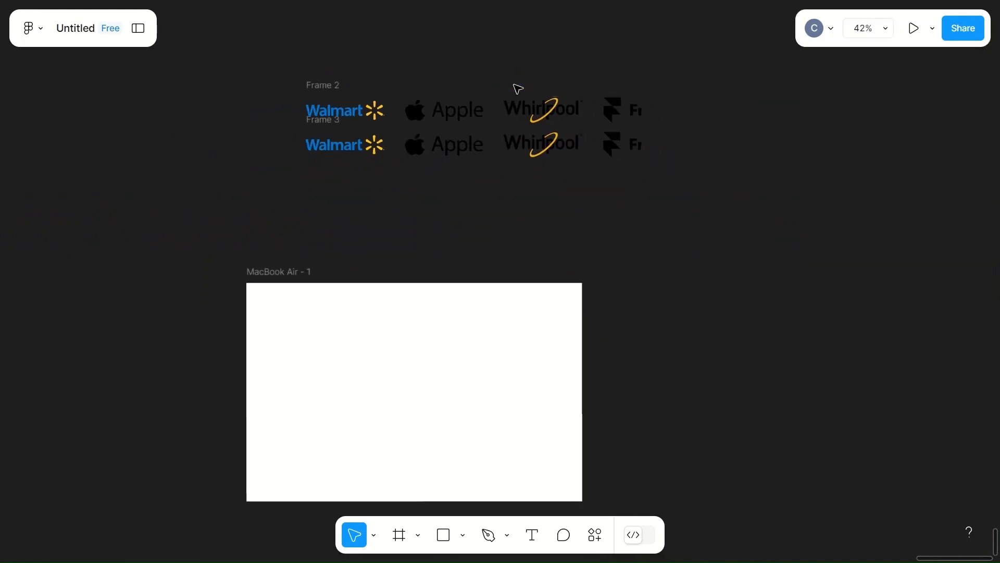
Disable Clip content on Frame 2 and Frame 3 to compare the full extent of both logo strips.
left_click(332, 87)
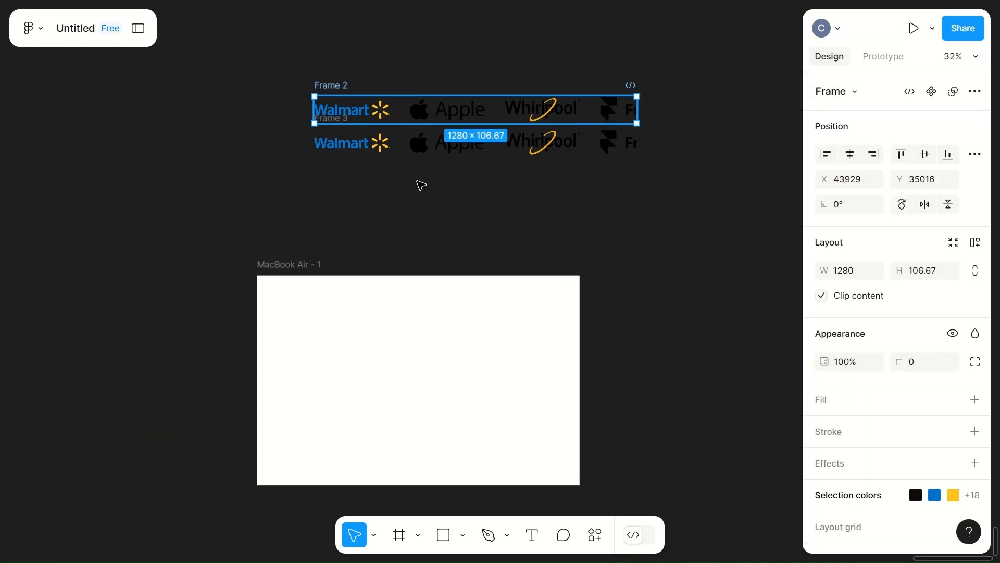
left_click(821, 296)
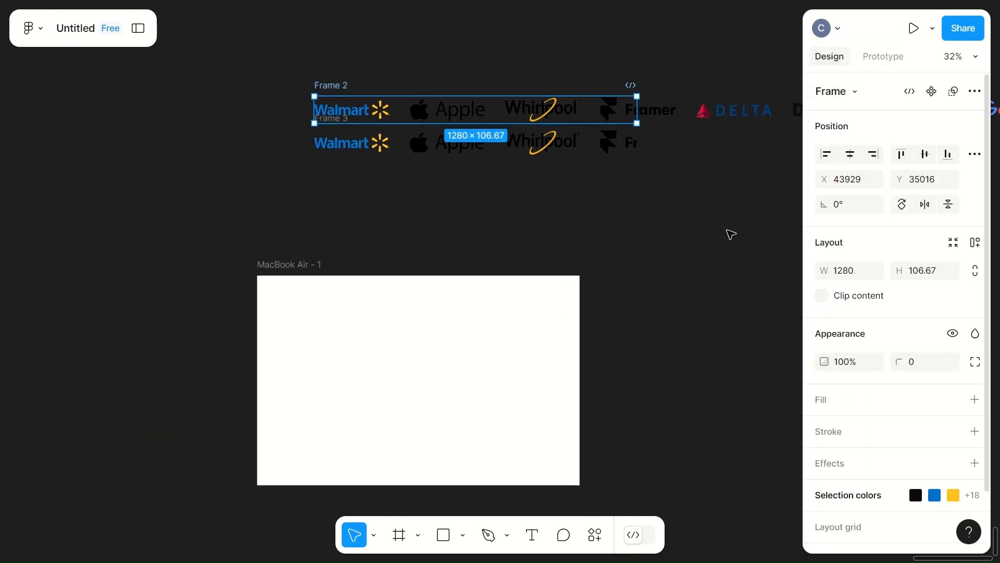
left_click(331, 136)
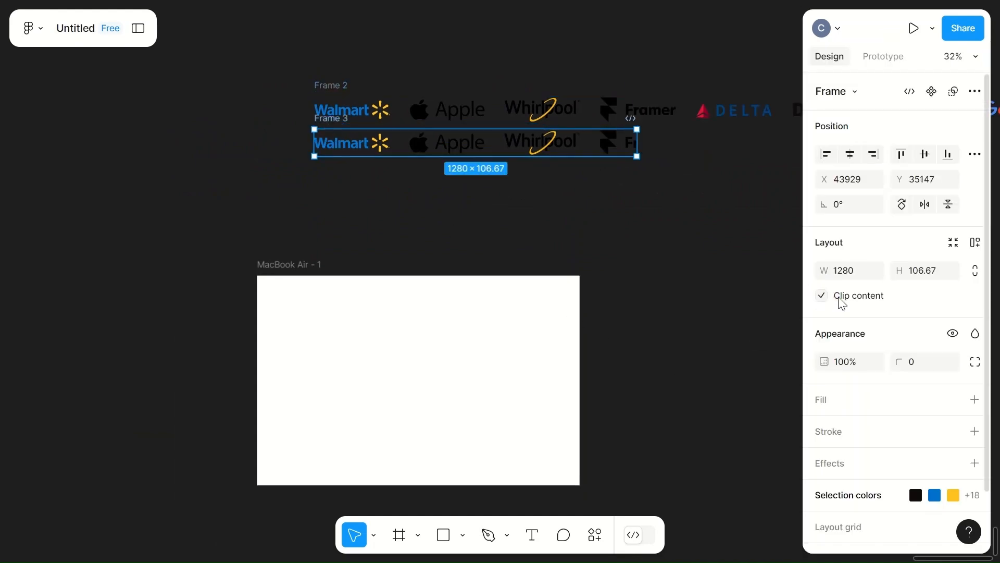
left_click(822, 295)
left_click(677, 307)
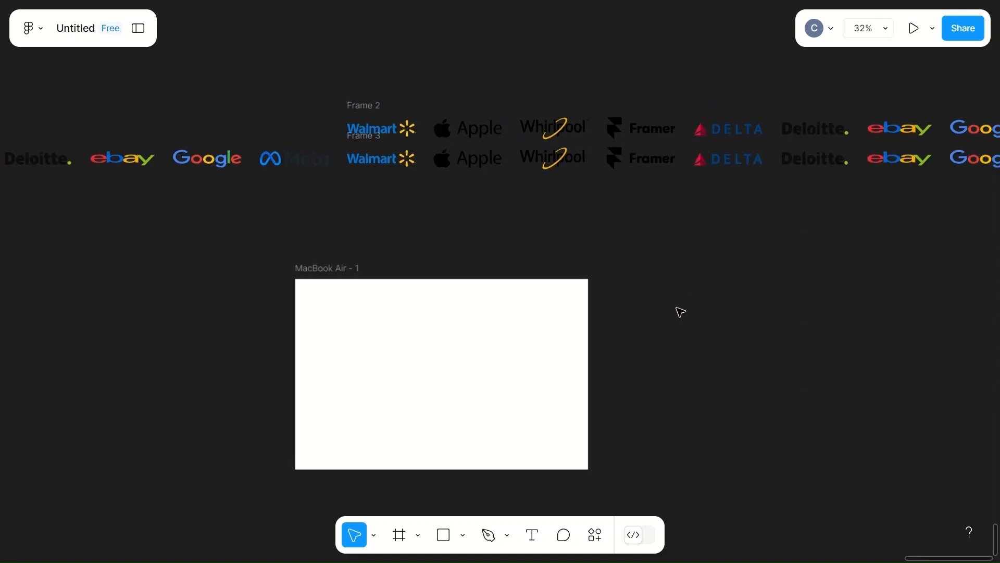
scroll(680, 312, "down", 5)
scroll(677, 309, "right", 3)
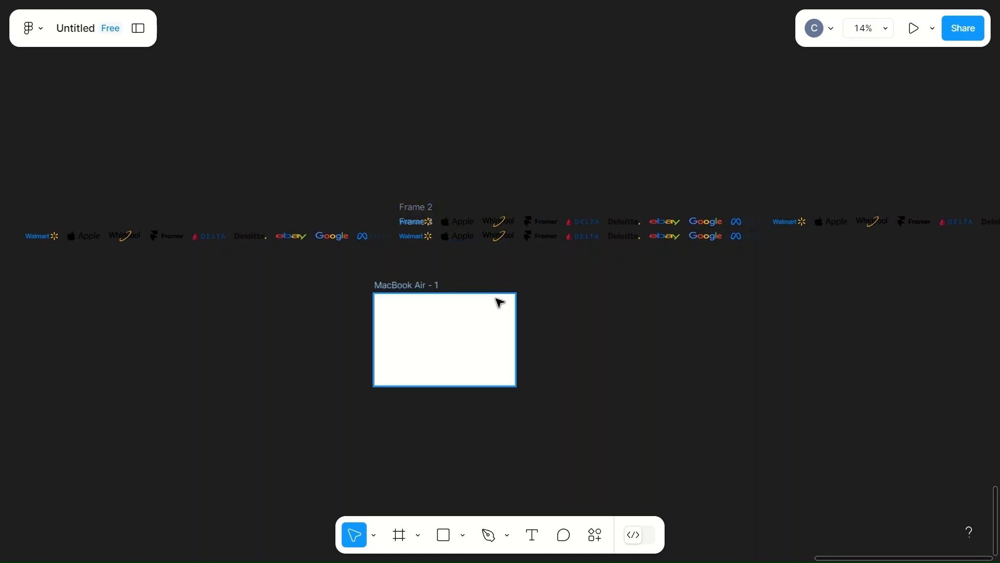
Re-enable Clip content on Frame 2 and Frame 3.
left_click(579, 293)
left_click(422, 207)
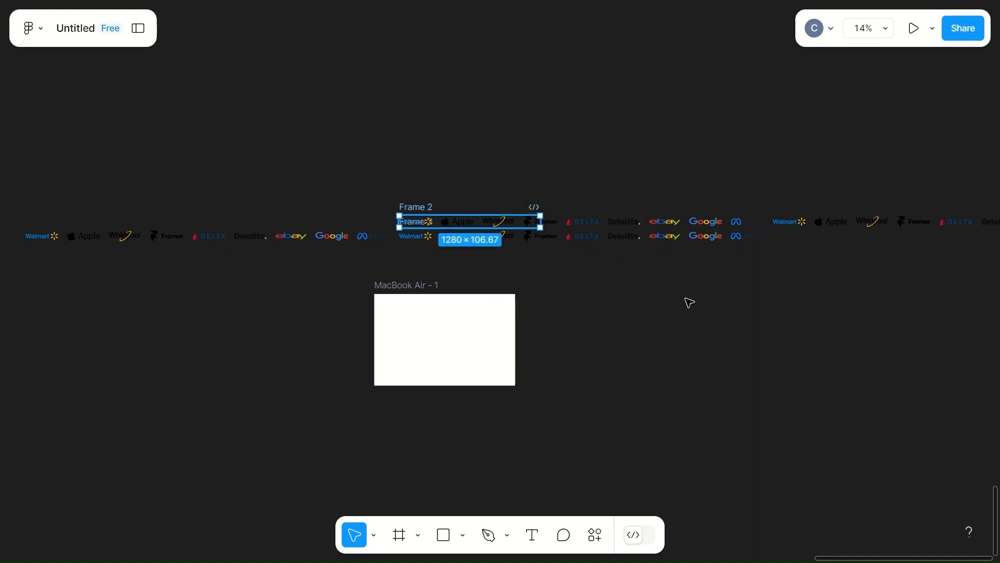
left_click(822, 295)
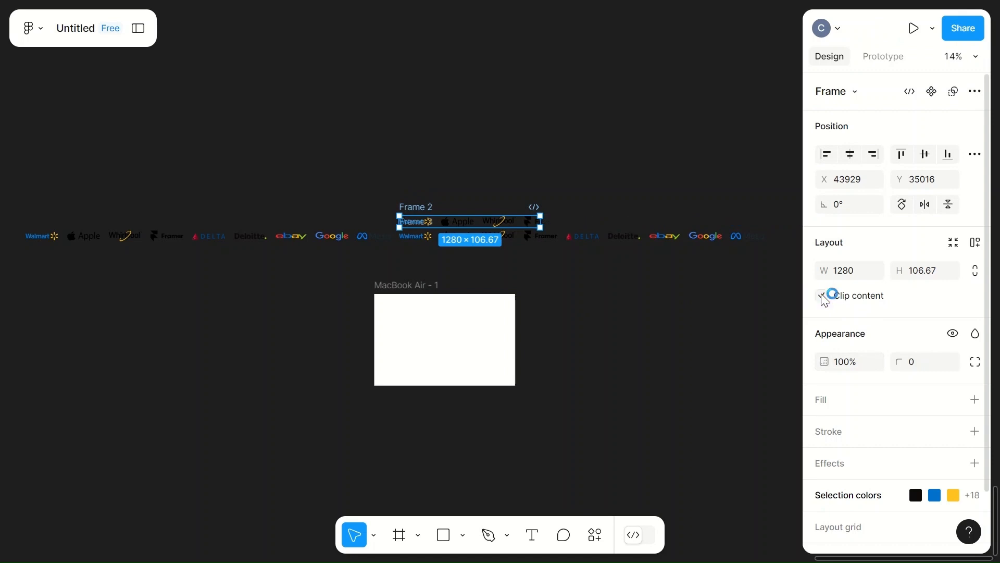
left_click(561, 275)
scroll(557, 275, "up", 3)
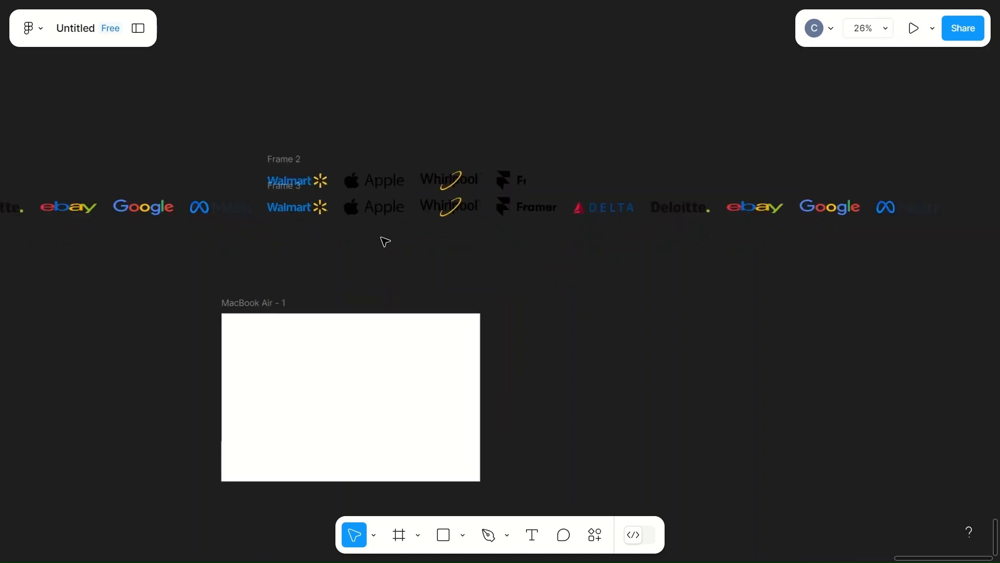
left_click(286, 190)
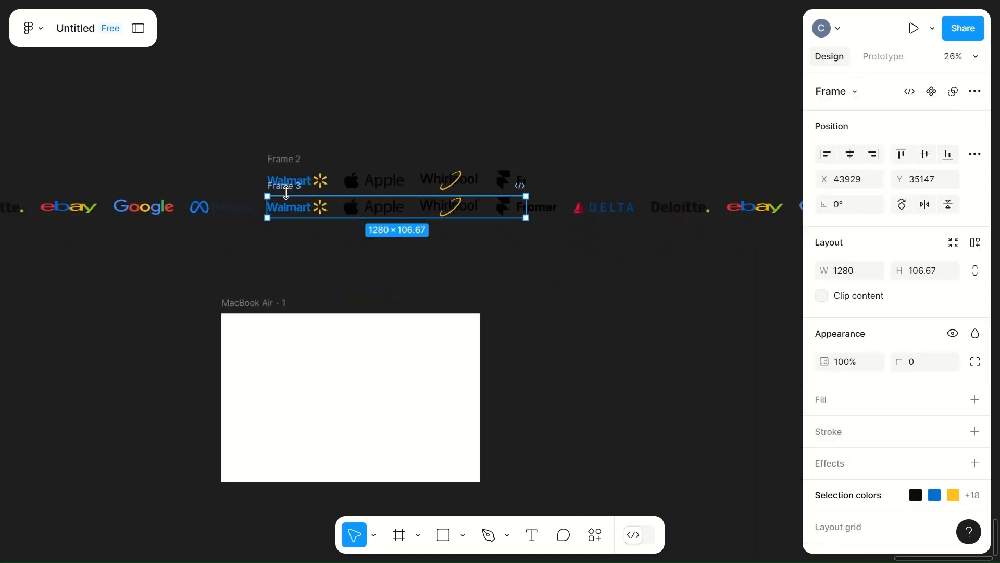
left_click(821, 296)
left_click(604, 336)
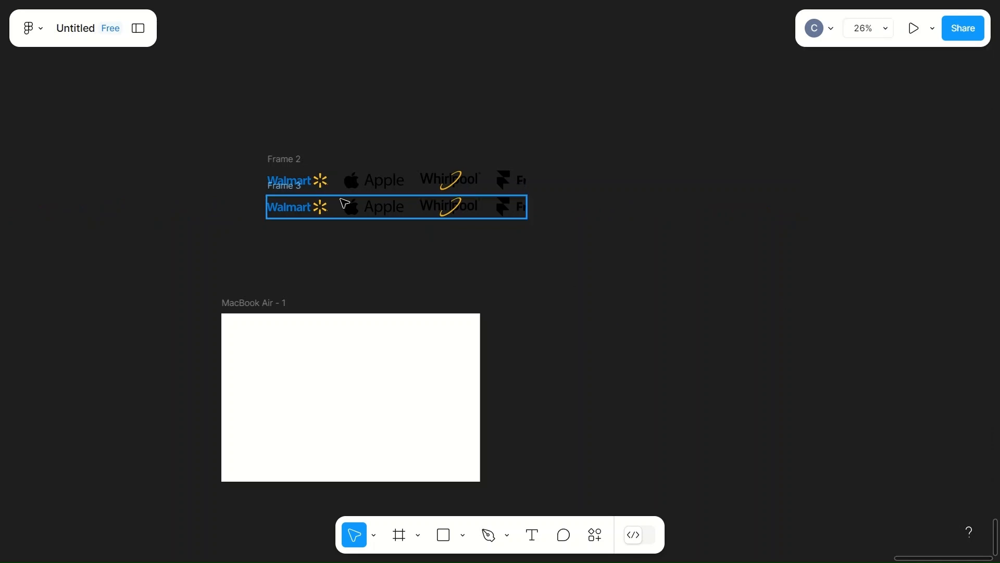
Nudge Frame 3 straight down until it sits about 196 below Frame 2, above the MacBook Air frame.
left_click_drag(290, 194, 290, 192)
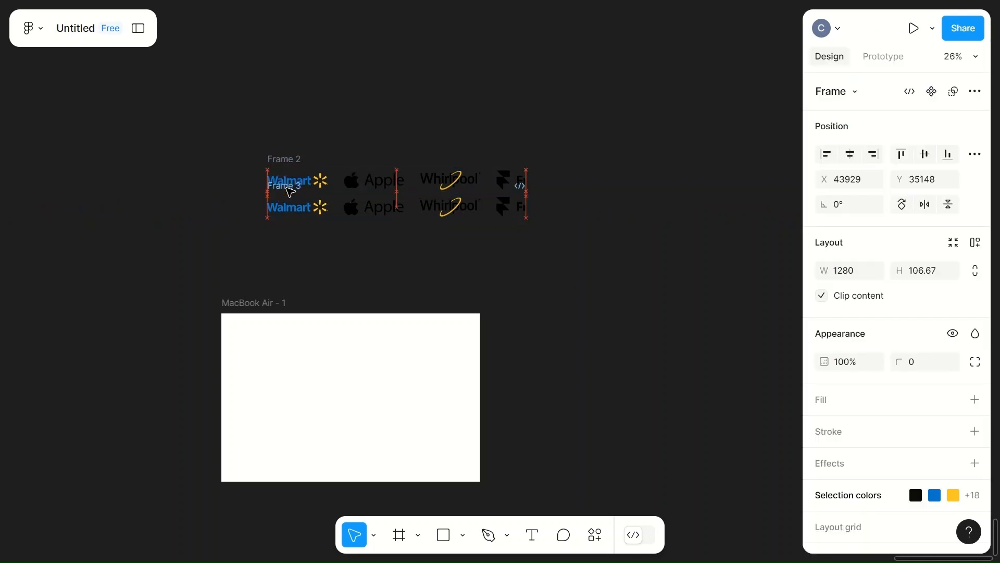
key("Down")
key("Down")
key("Down")
key("Down")
key("Down")
key("Down")
key("Down")
key("Down")
key("Down")
key("Down")
key("Down")
key("Down")
key("Down")
key("Down")
key("Down")
key("Down")
key("Down")
key("Down")
key("Down")
key("Down")
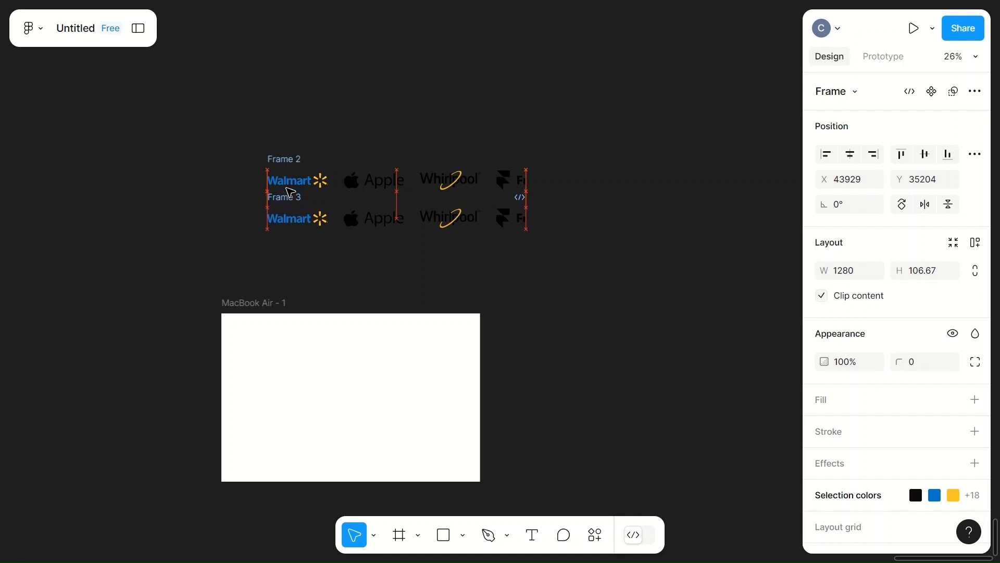
key("Down")
key("Down")
key("Down")
key("Down")
key("Down")
key("Down")
key("Down")
key("Down")
key("Down")
key("Down")
key("Down")
key("Down")
key("Down")
key("Down")
key("Down")
key("Down")
key("Down")
key("Down")
key("Down")
key("Down")
key("Down")
key("Down")
key("Down")
key("Down")
key("Down")
key("Down")
key("Down")
key("Down")
key("Down")
key("Down")
key("Down")
key("Down")
key("Down")
key("Down")
key("Down")
key("Down")
key("Down")
key("Down")
key("Down")
key("Down")
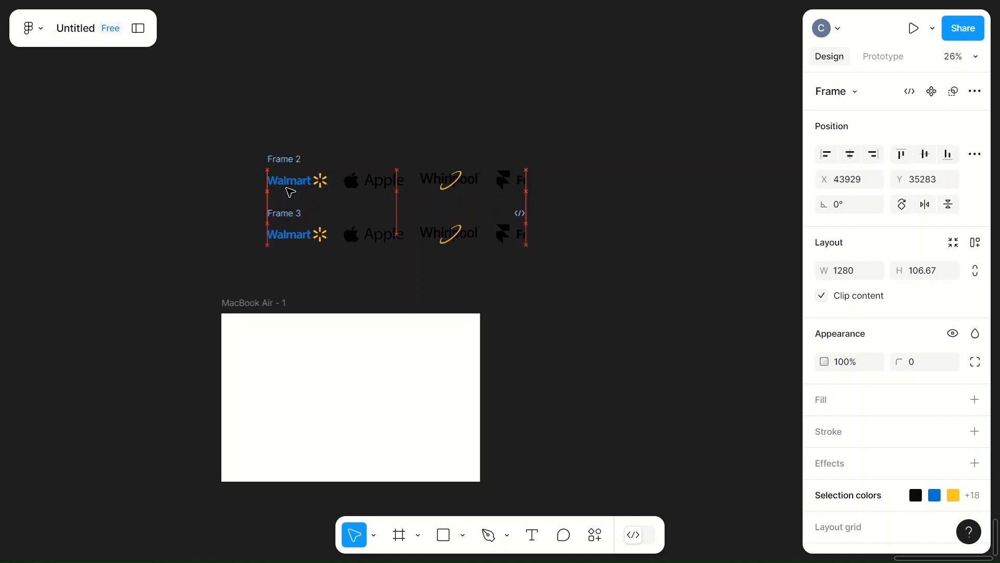
left_click(413, 104)
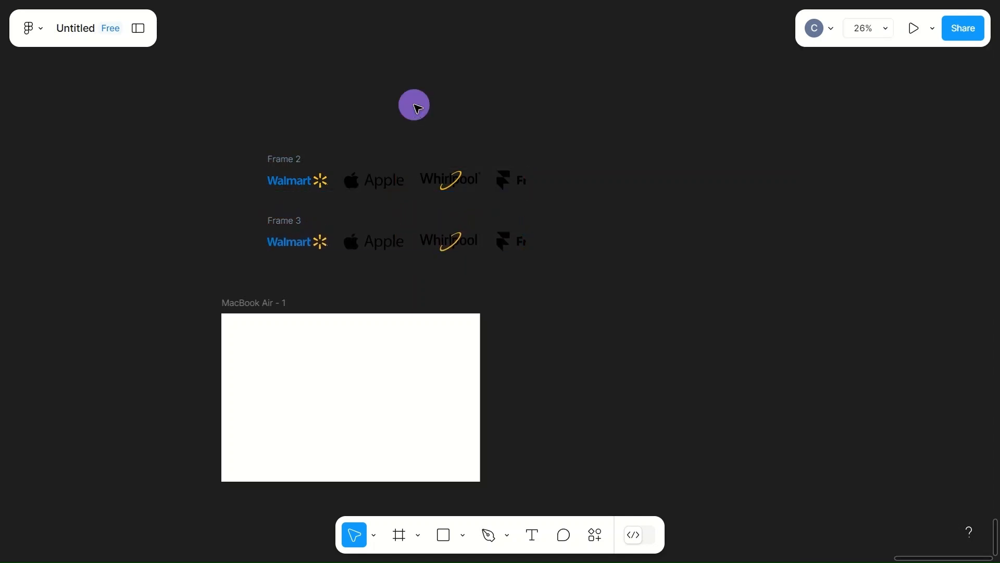
Select Frame 2 and Frame 3 together and combine them into a component set.
left_click(276, 157)
left_click_drag(243, 156, 544, 286)
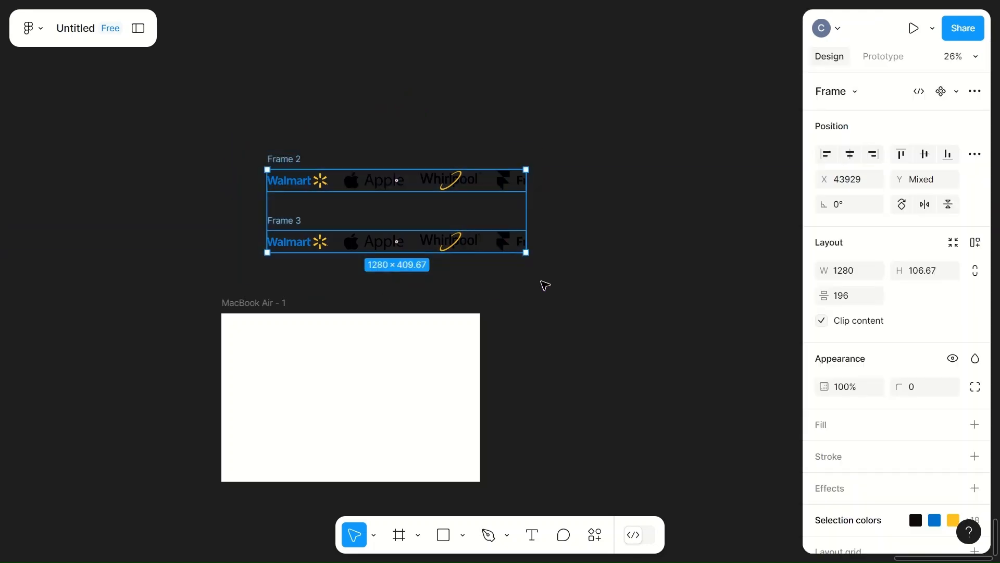
left_click(974, 92)
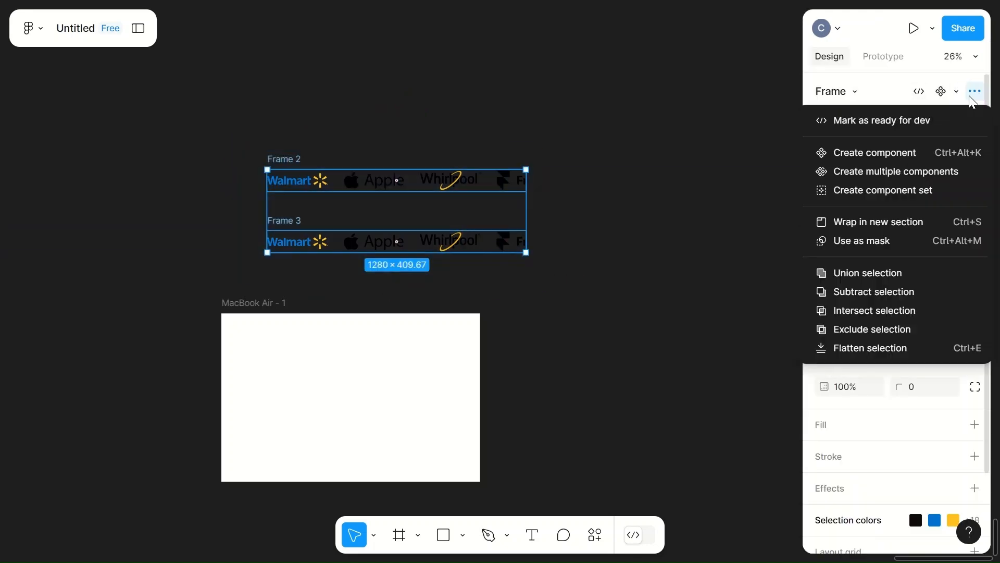
left_click(874, 192)
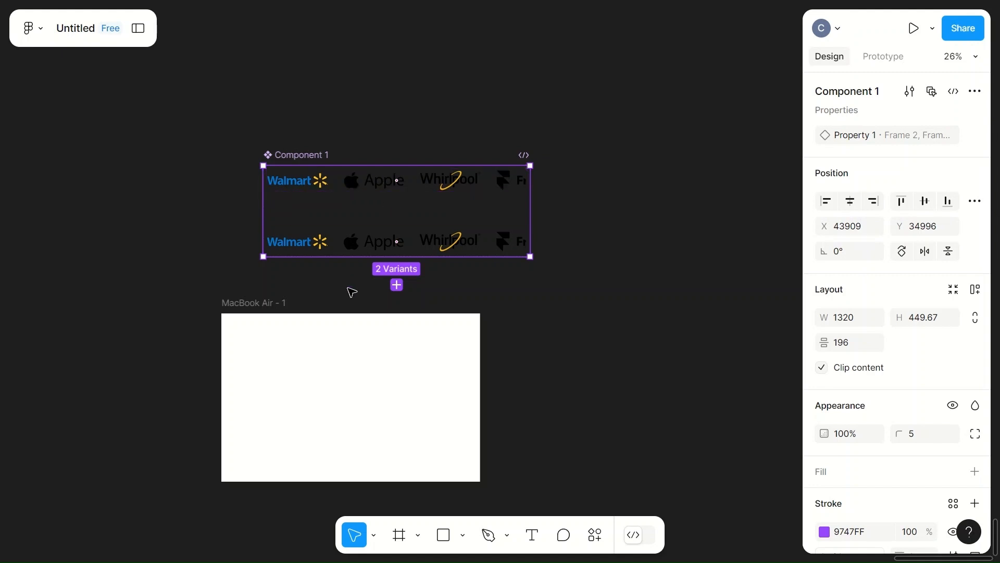
Add a prototype interaction from the Frame 2 variant to the Frame 3 variant with the After delay trigger.
left_click(887, 57)
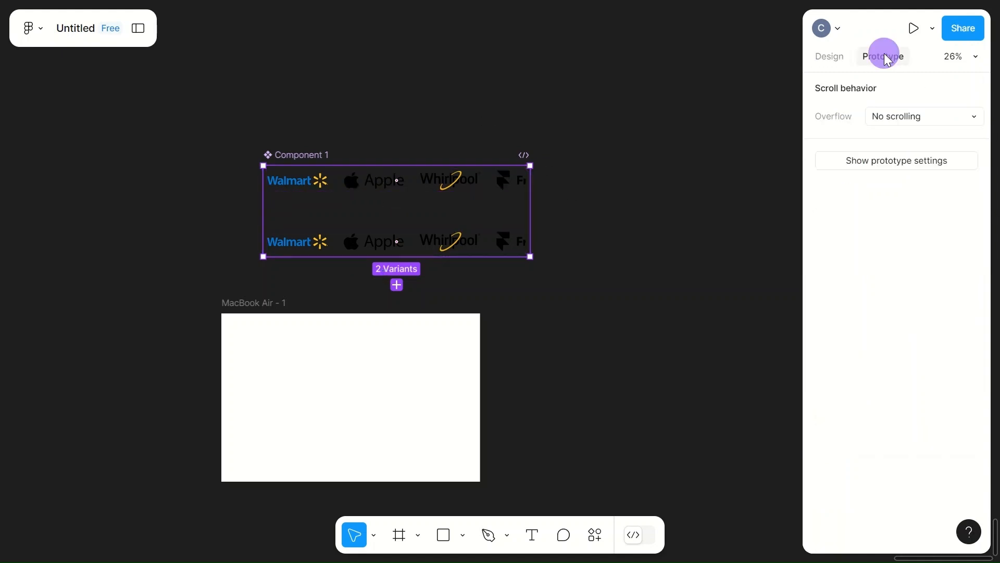
left_click(329, 184)
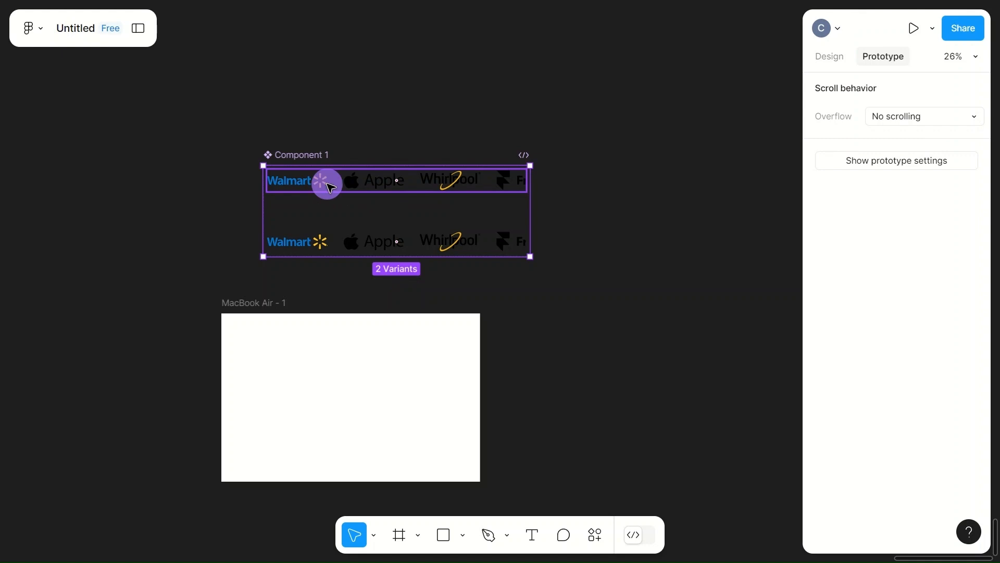
left_click_drag(396, 192, 395, 242)
left_click(429, 307)
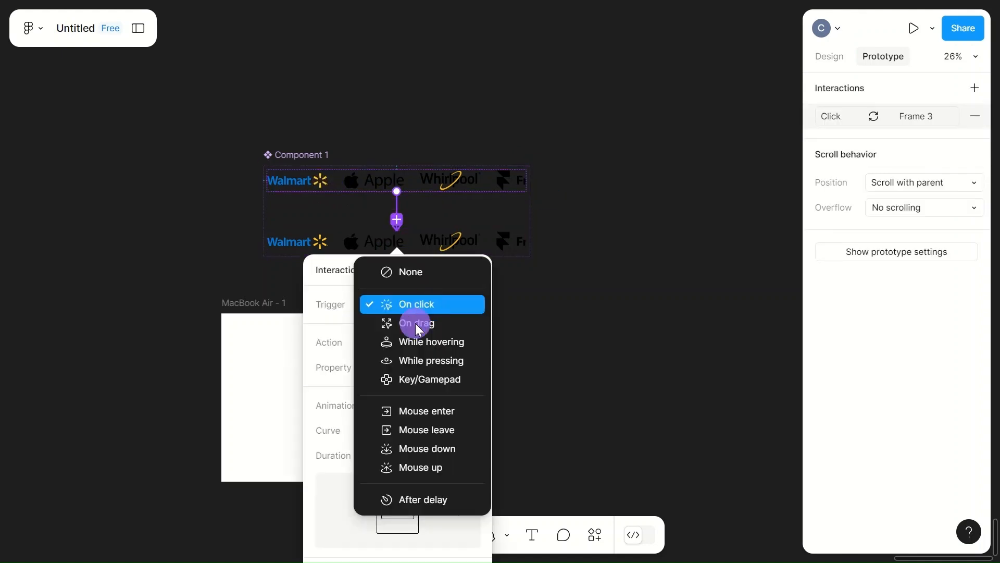
left_click(409, 501)
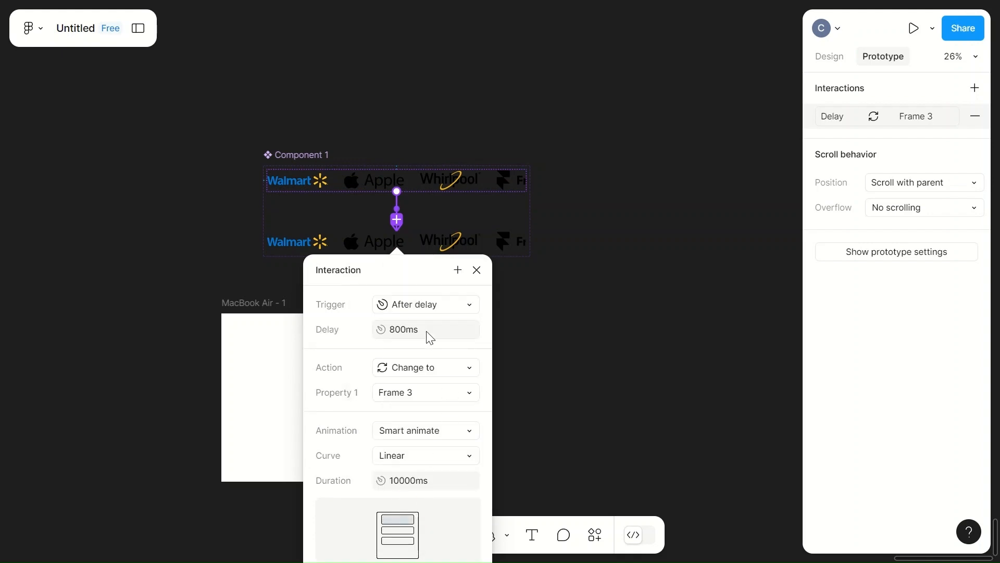
Set the Frame 2 to Frame 3 interaction's delay to 1 ms and use the Smart animate animation.
left_click(398, 336)
type("1")
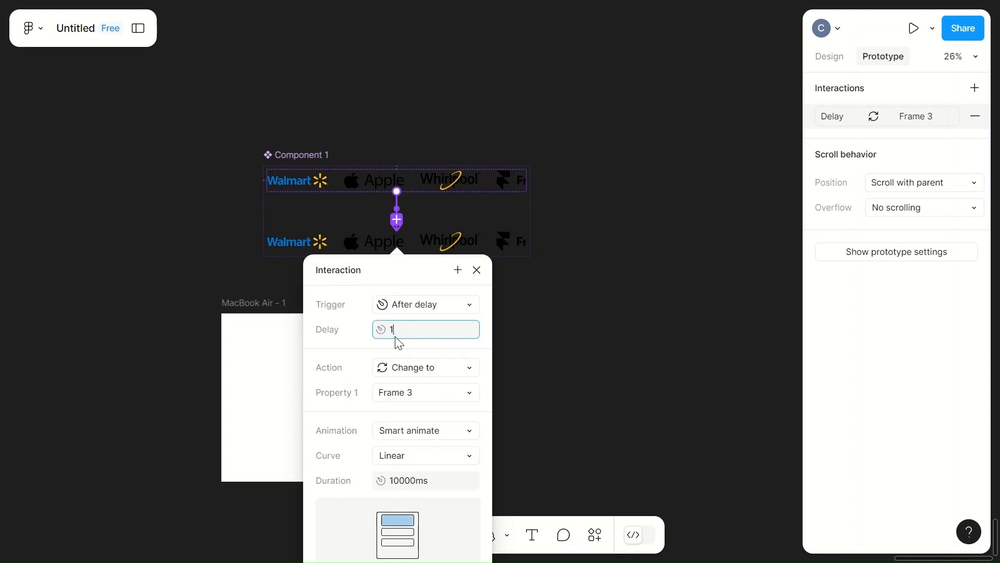
left_click(455, 429)
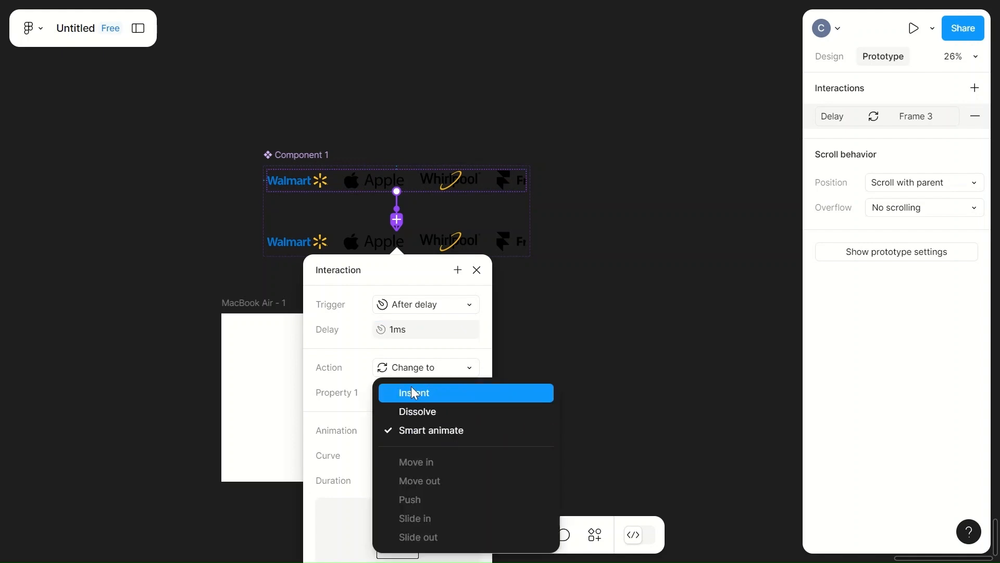
left_click(430, 432)
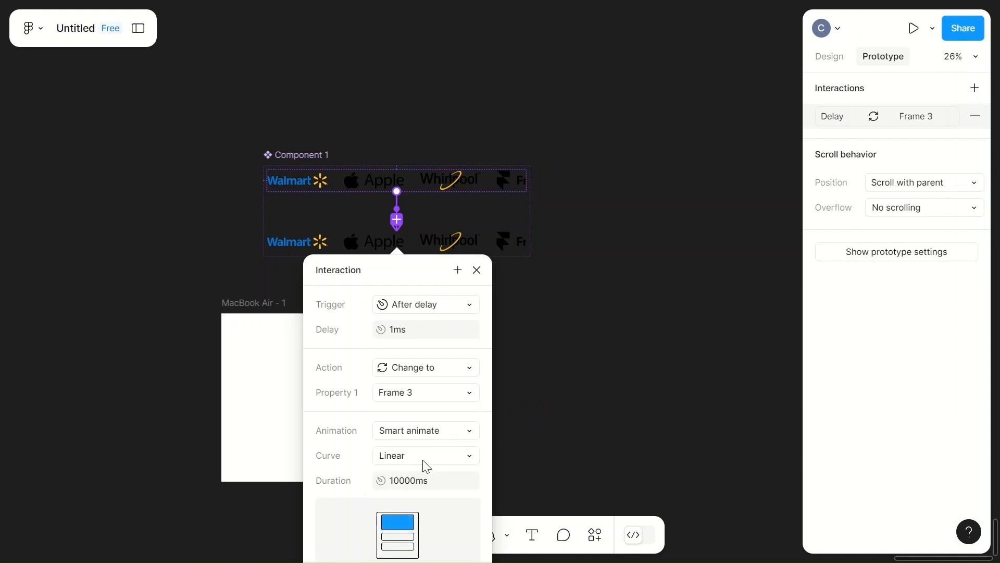
scroll(426, 465, "down", 1)
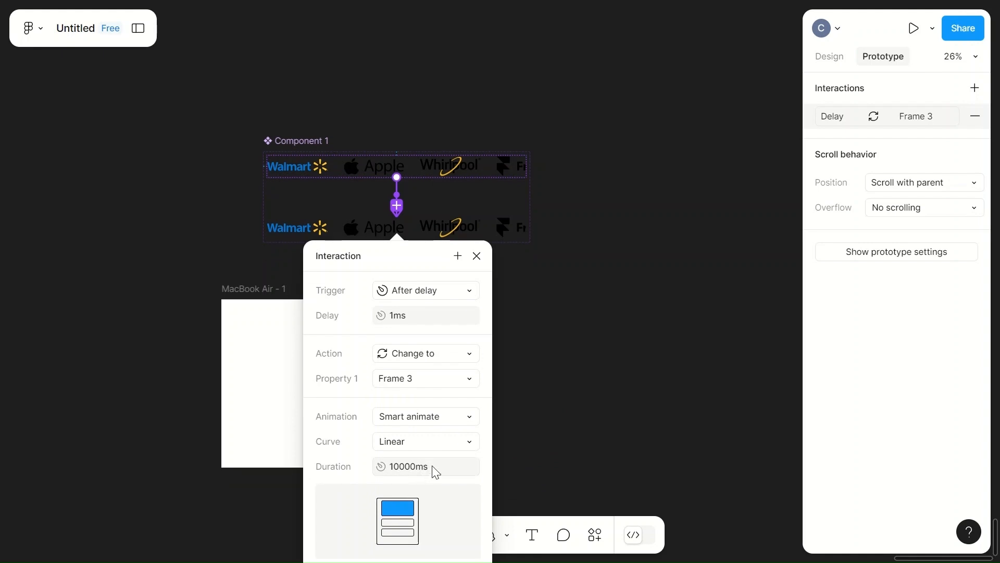
left_click(570, 404)
Add a return prototype interaction from the Frame 3 variant to the Frame 2 variant with the After delay trigger.
left_click(415, 232)
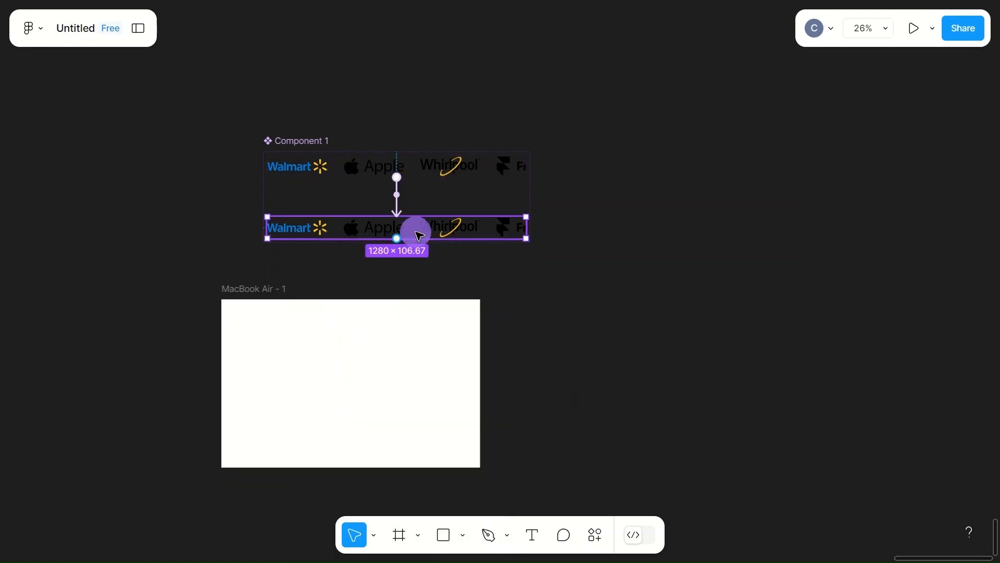
left_click_drag(403, 240, 407, 167)
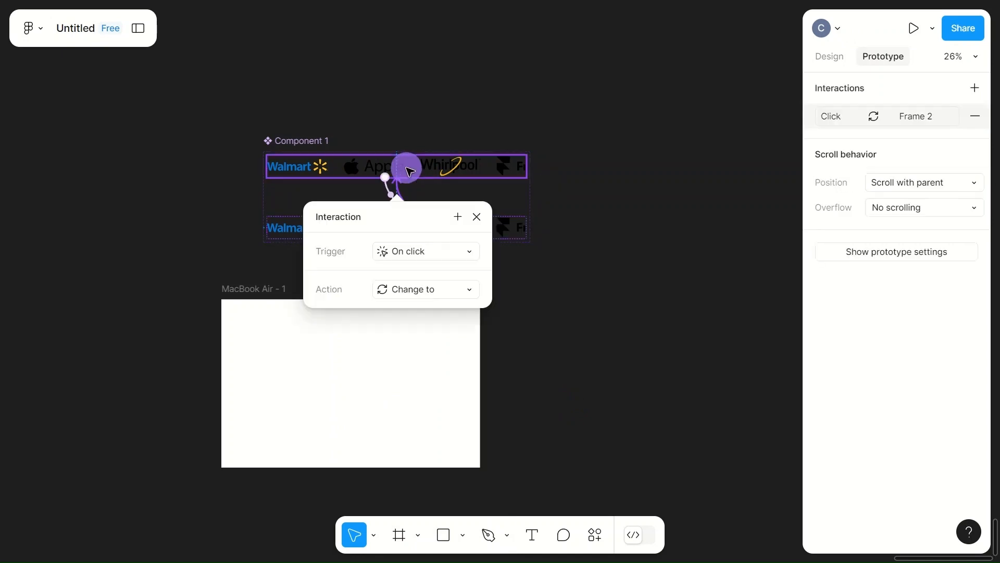
left_click(423, 248)
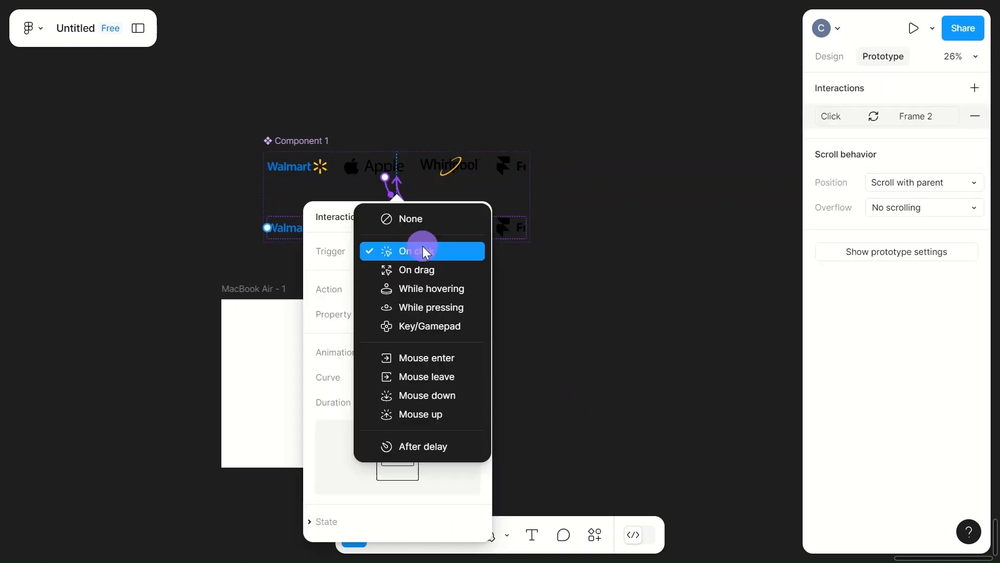
left_click(407, 449)
Set the delay of the return interaction from Frame 3 to Frame 2 to 1 ms.
left_click(400, 283)
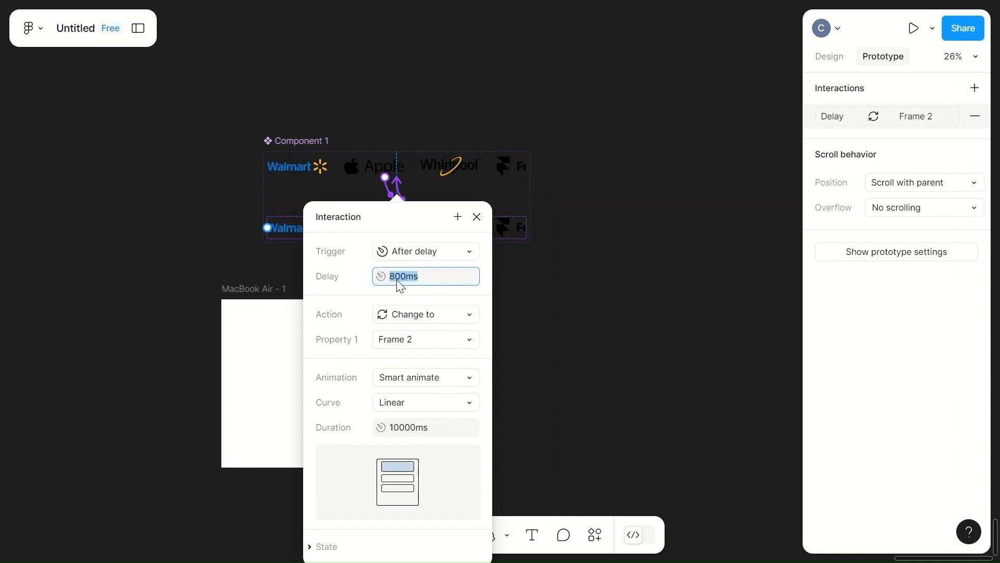
type("1")
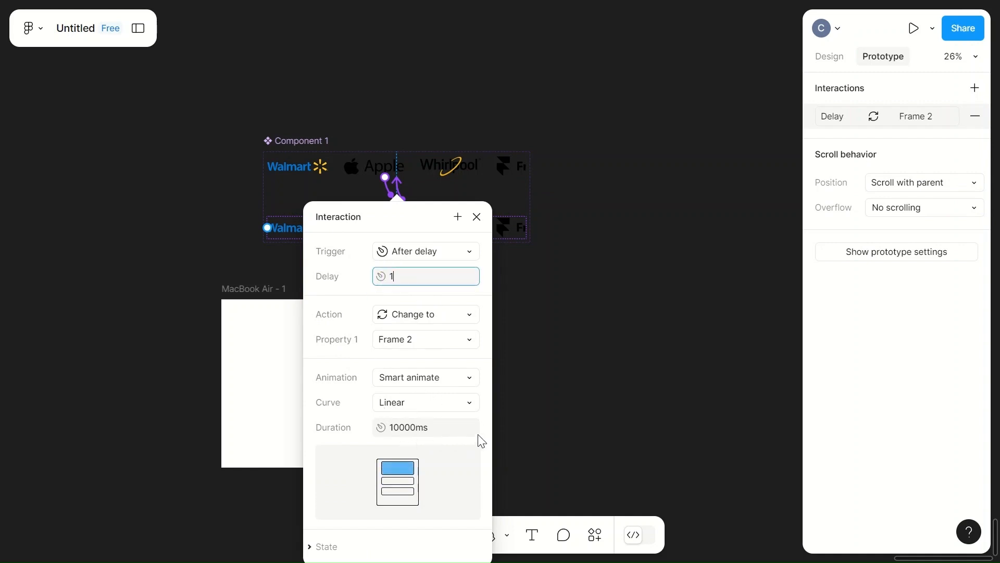
left_click(583, 352)
scroll(612, 185, "down", 4)
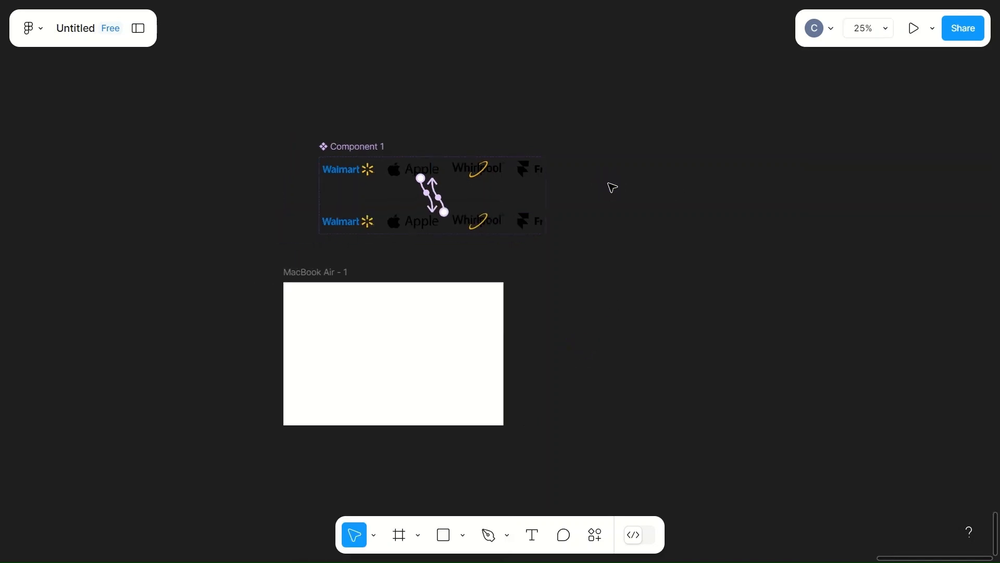
Insert an instance of the Component 1 logo strip from the local assets into the MacBook Air - 1 frame.
left_click(405, 246)
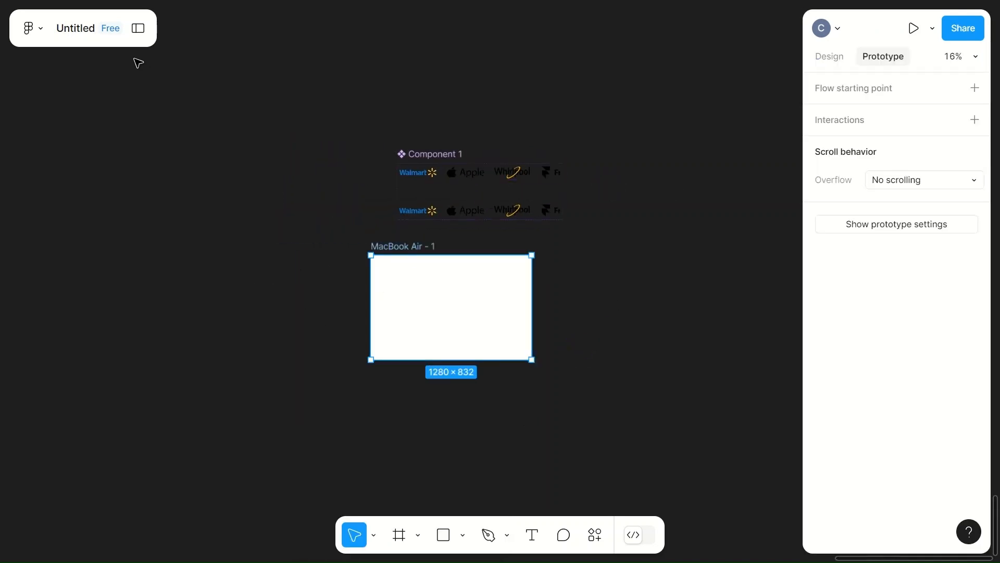
left_click(136, 32)
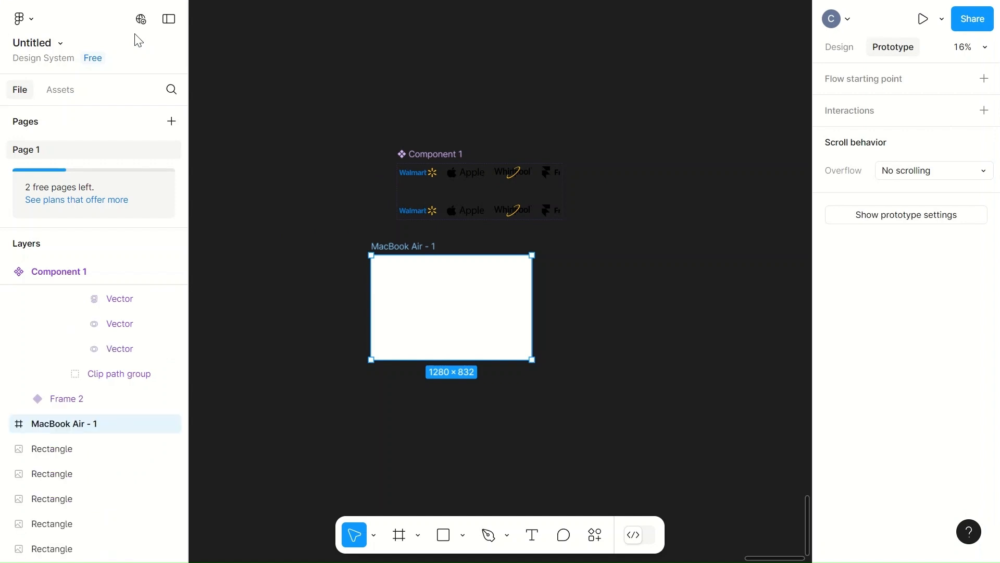
left_click(61, 93)
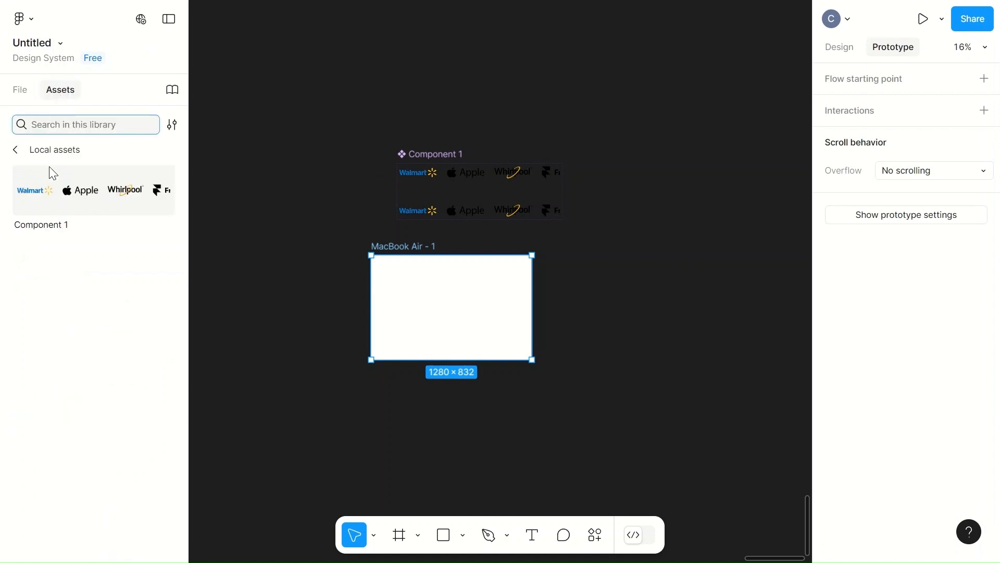
left_click_drag(49, 183, 409, 309)
left_click(602, 299)
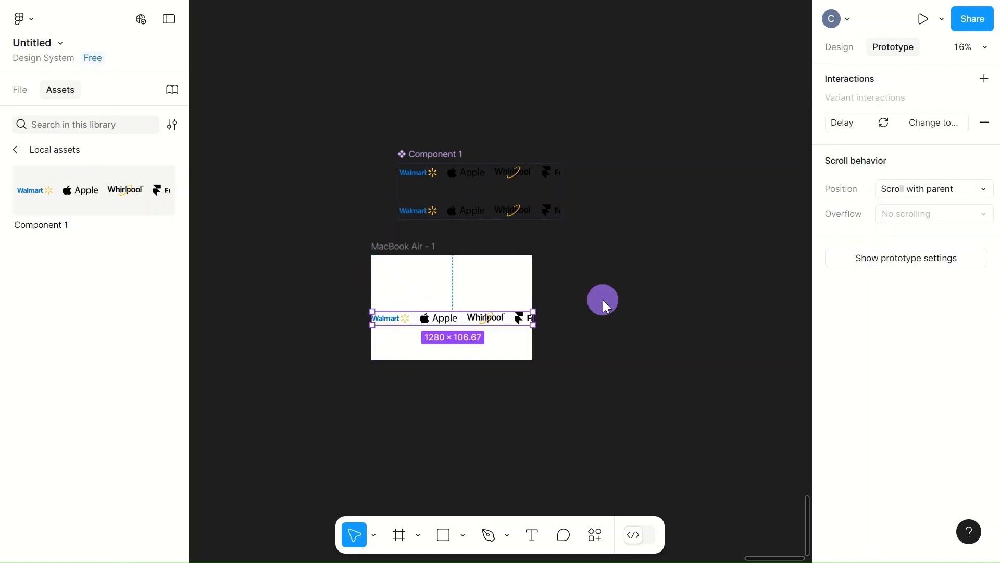
Centre the logo strip instance horizontally and vertically within the MacBook Air - 1 frame.
left_click(841, 47)
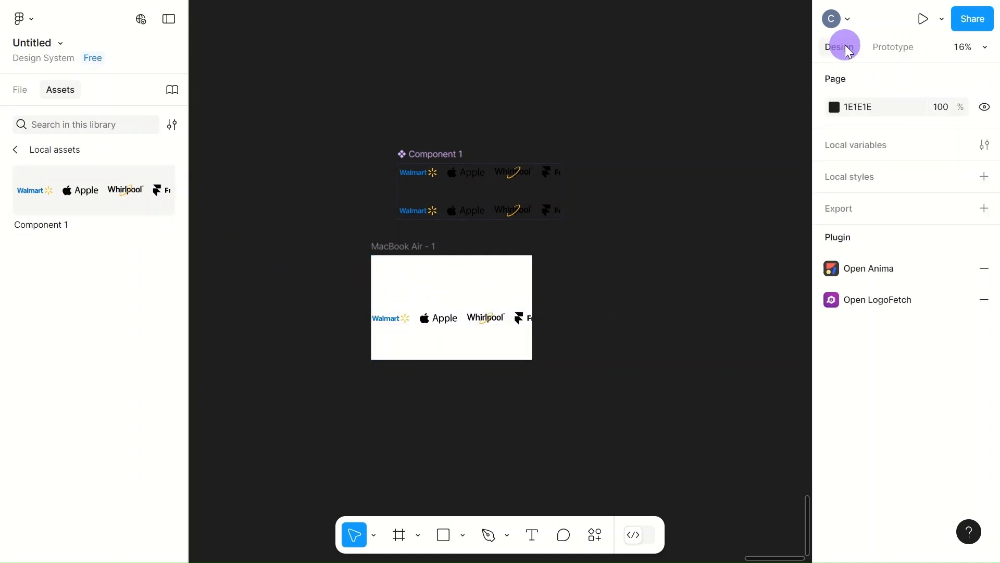
left_click(416, 258)
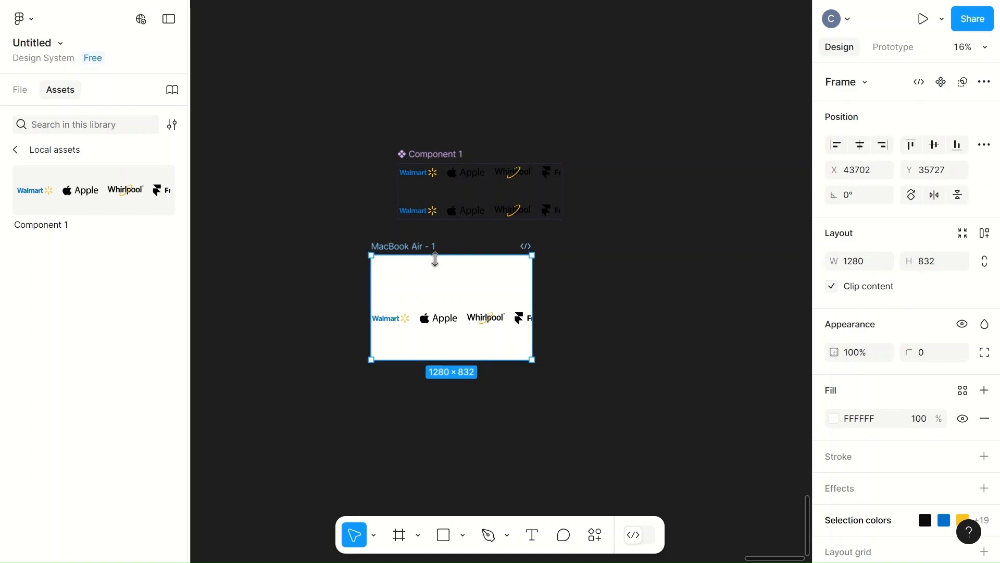
left_click(431, 321)
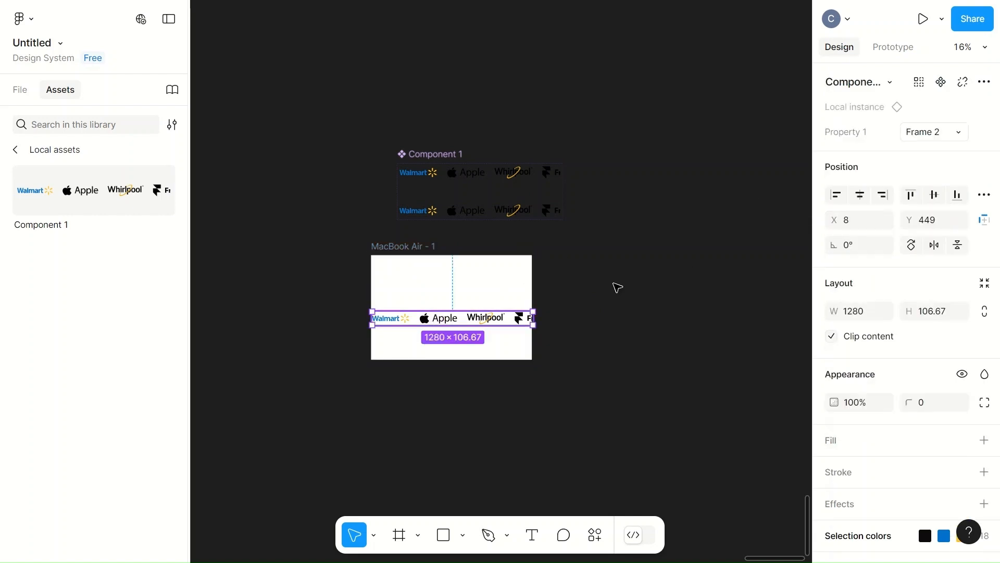
left_click(860, 196)
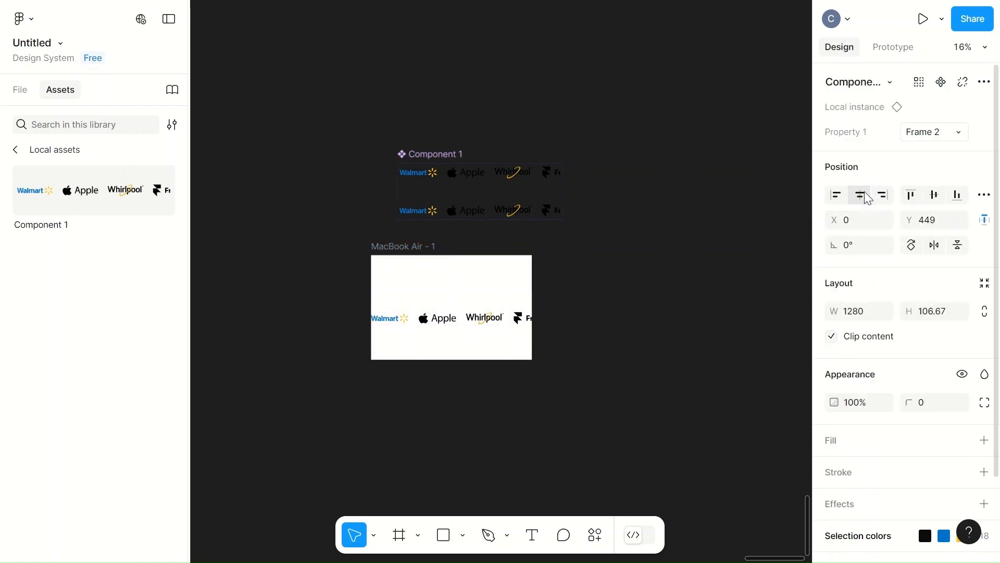
left_click(935, 197)
left_click(663, 352)
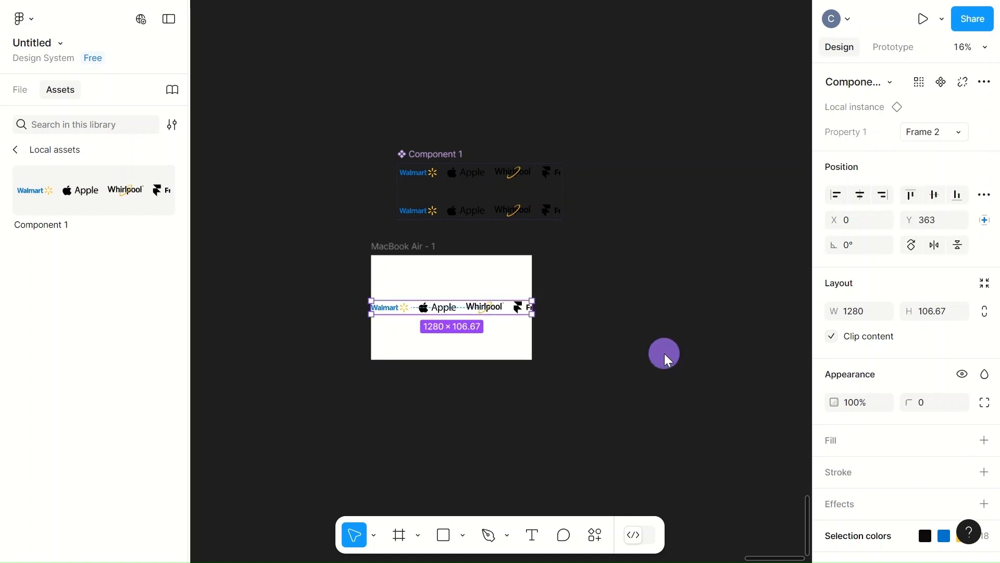
Preview the MacBook Air - 1 frame as a prototype to check the logo carousel animation, and return to the canvas.
left_click(397, 252)
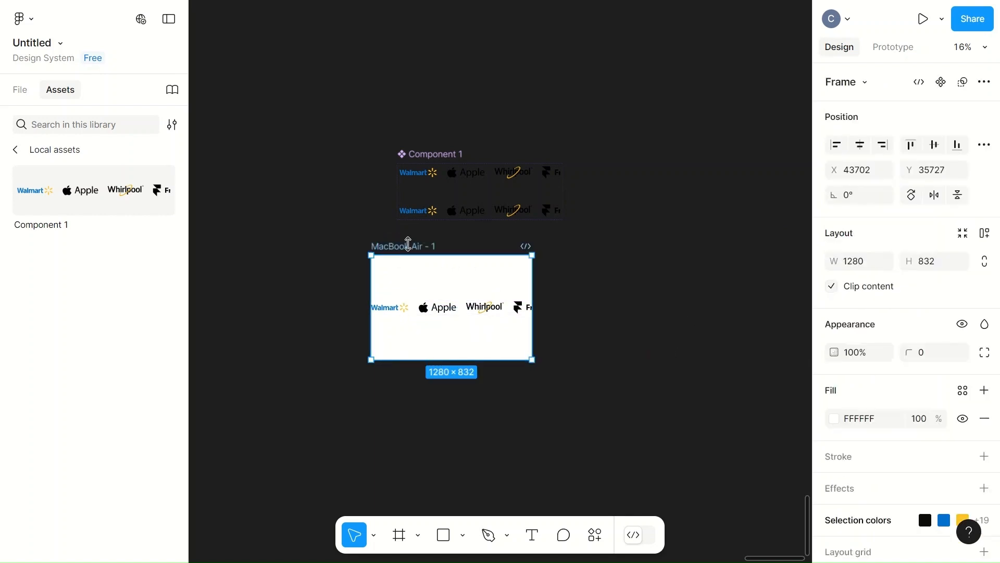
left_click(923, 20)
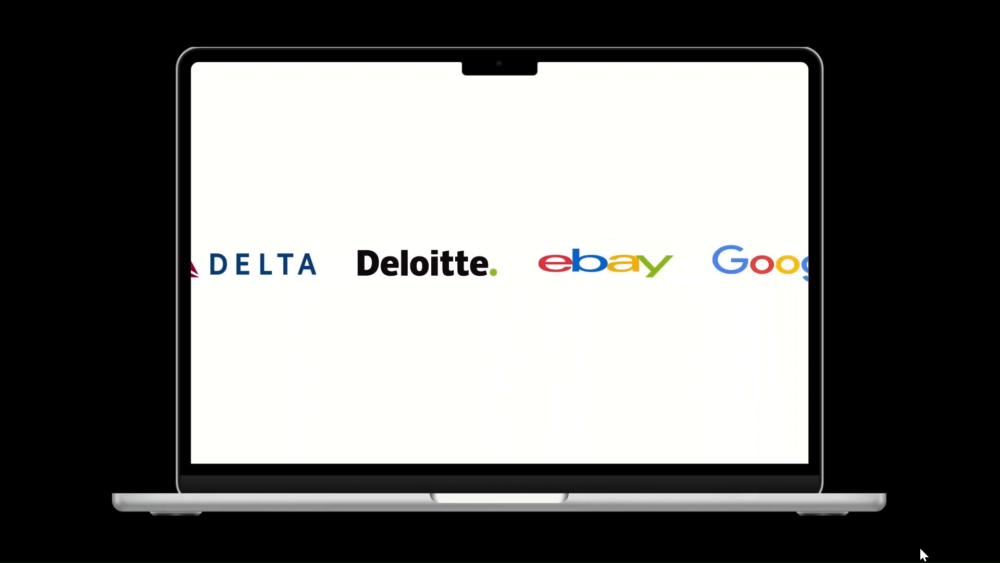
key("Escape")
left_click(675, 353)
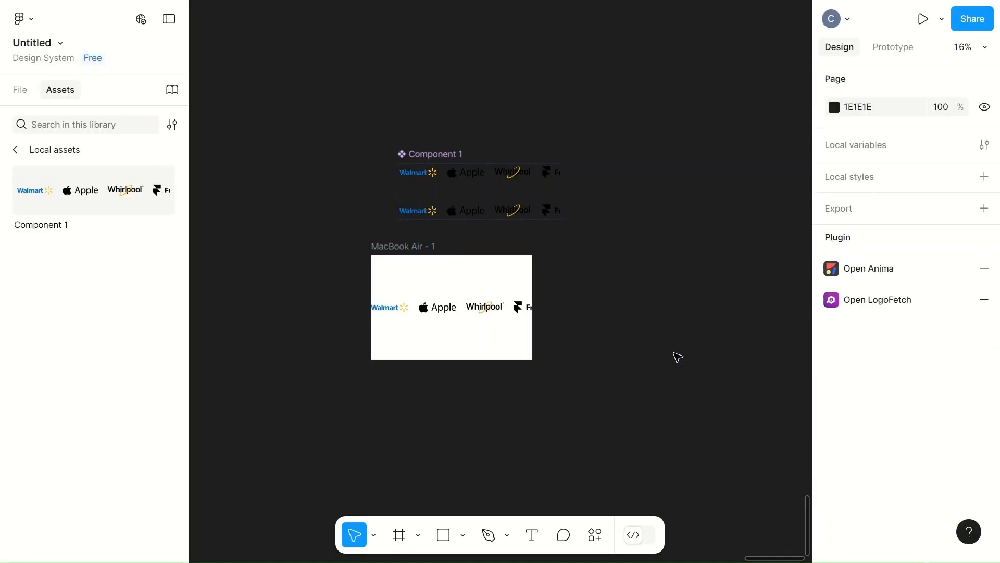